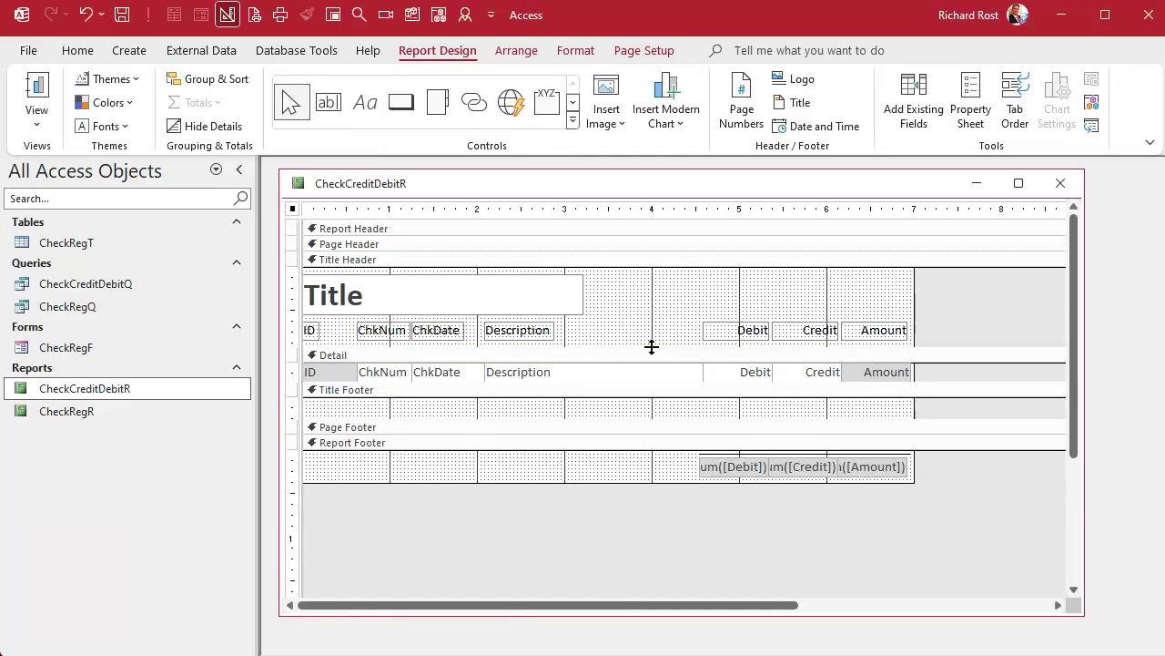
Reduce the Title Header section's height slightly and check the report in Print Preview before returning to Design View
drag(606, 343, 605, 339)
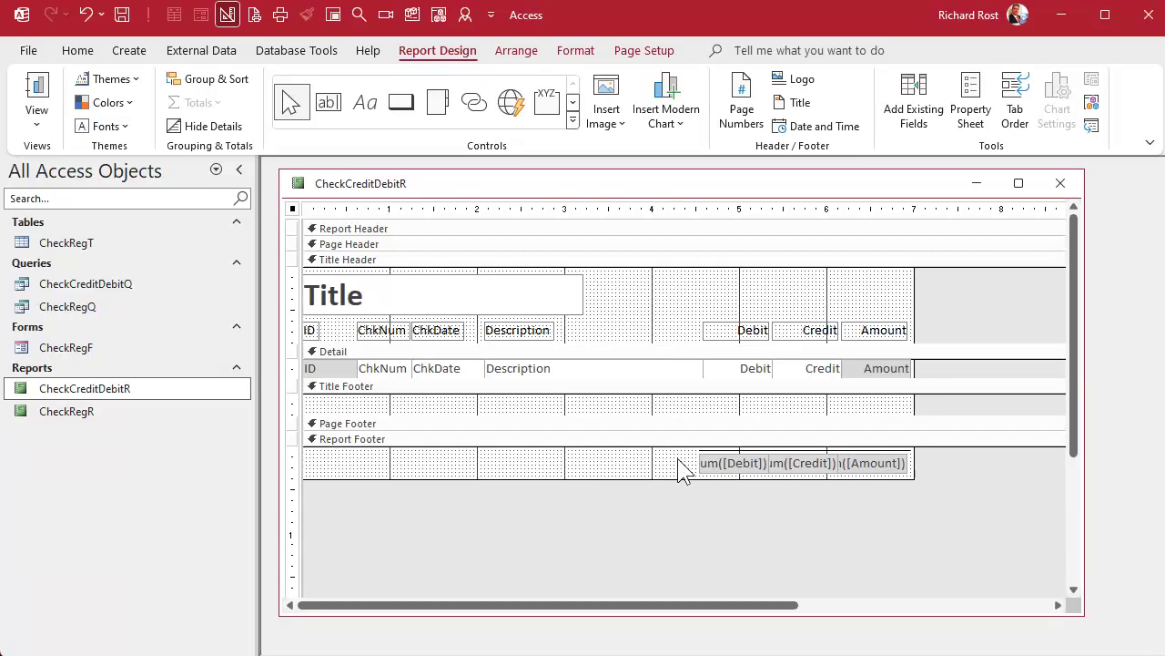
drag(679, 466, 930, 433)
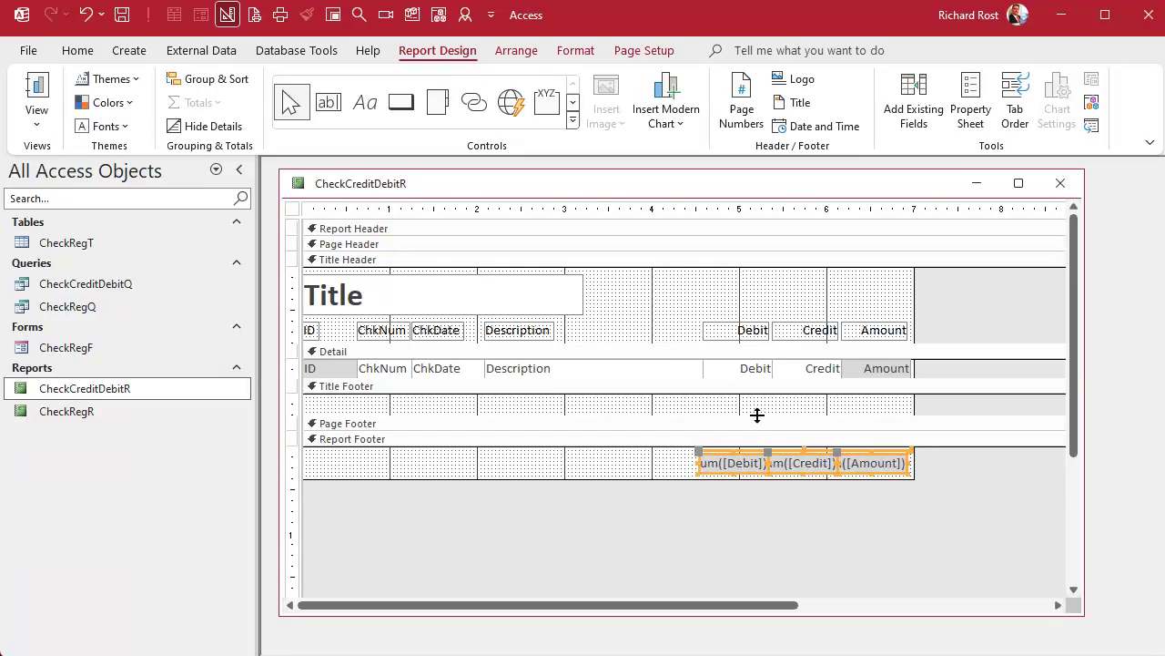
right_click(557, 186)
click(655, 426)
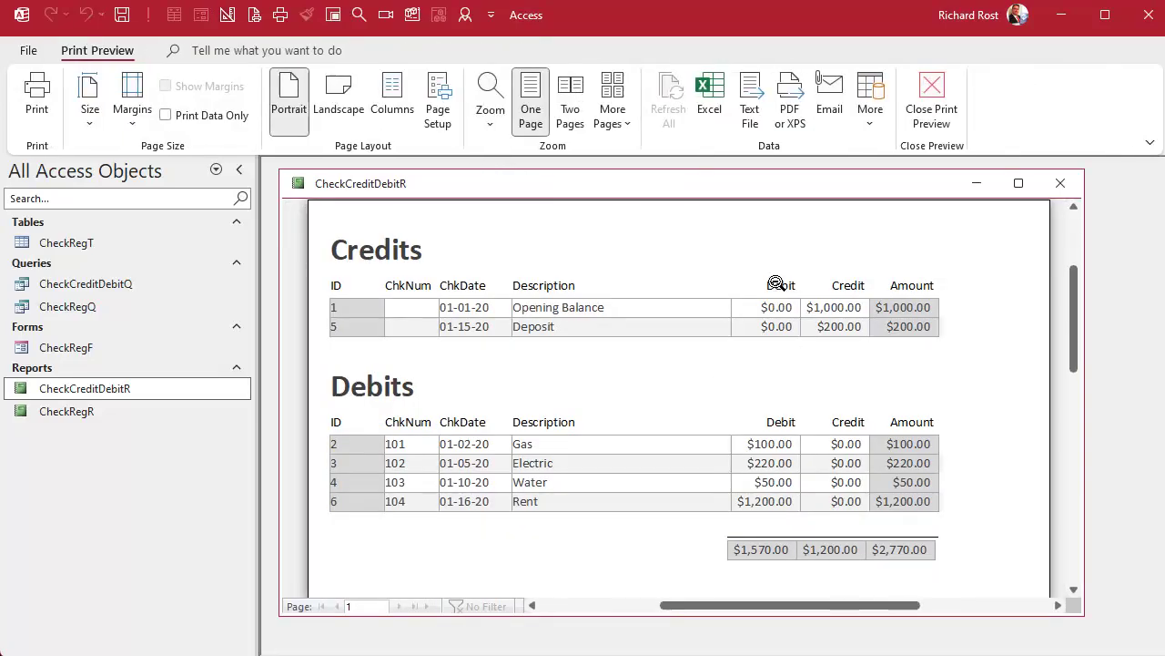
right_click(792, 191)
click(833, 330)
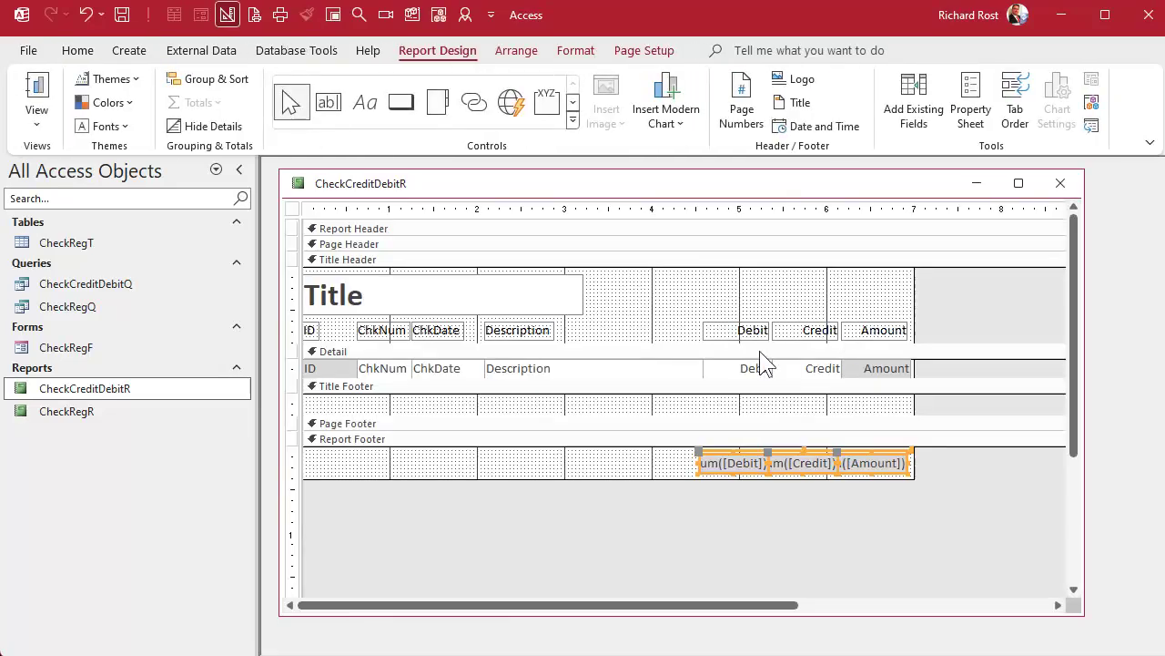
Delete the Debit and Credit column labels, their Detail text boxes and their two totals in the Report Footer
drag(734, 303, 813, 376)
key(Delete)
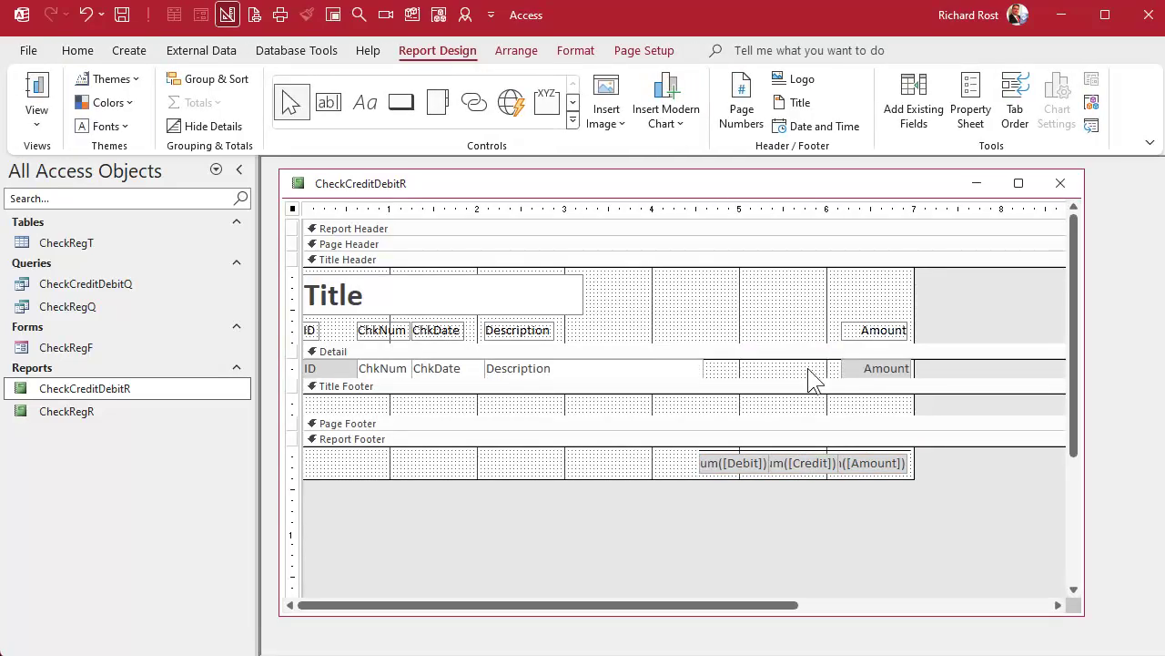
click(742, 464)
key(Delete)
click(797, 467)
key(Delete)
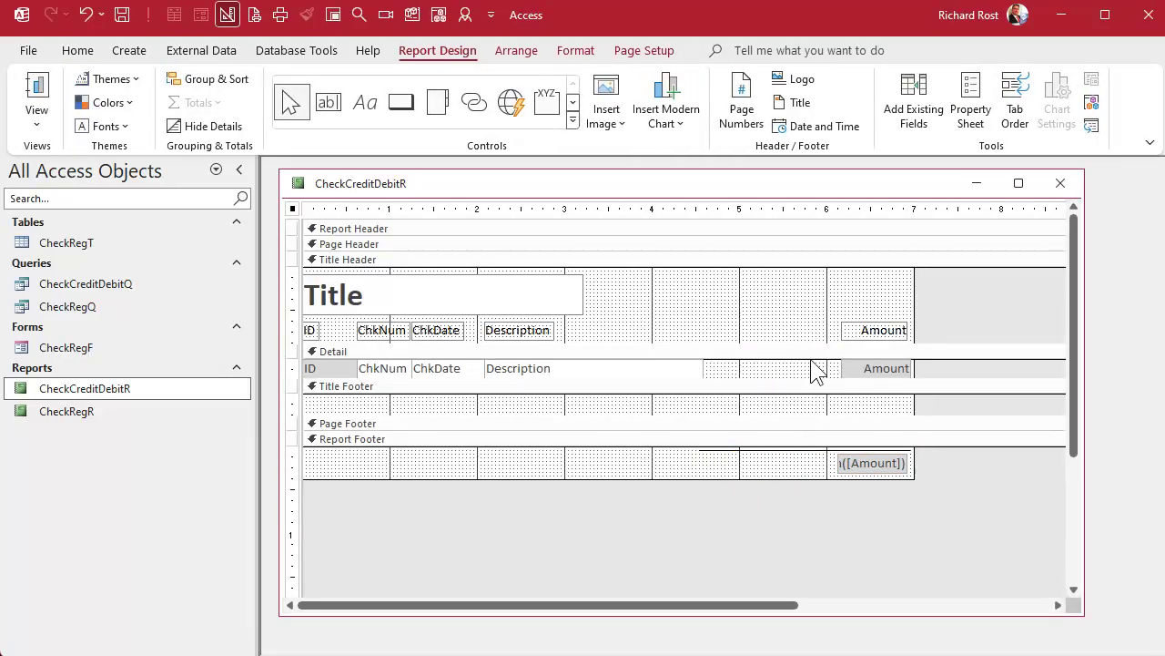
Widen the Description text box in the Detail section until it reaches the Amount field
click(631, 367)
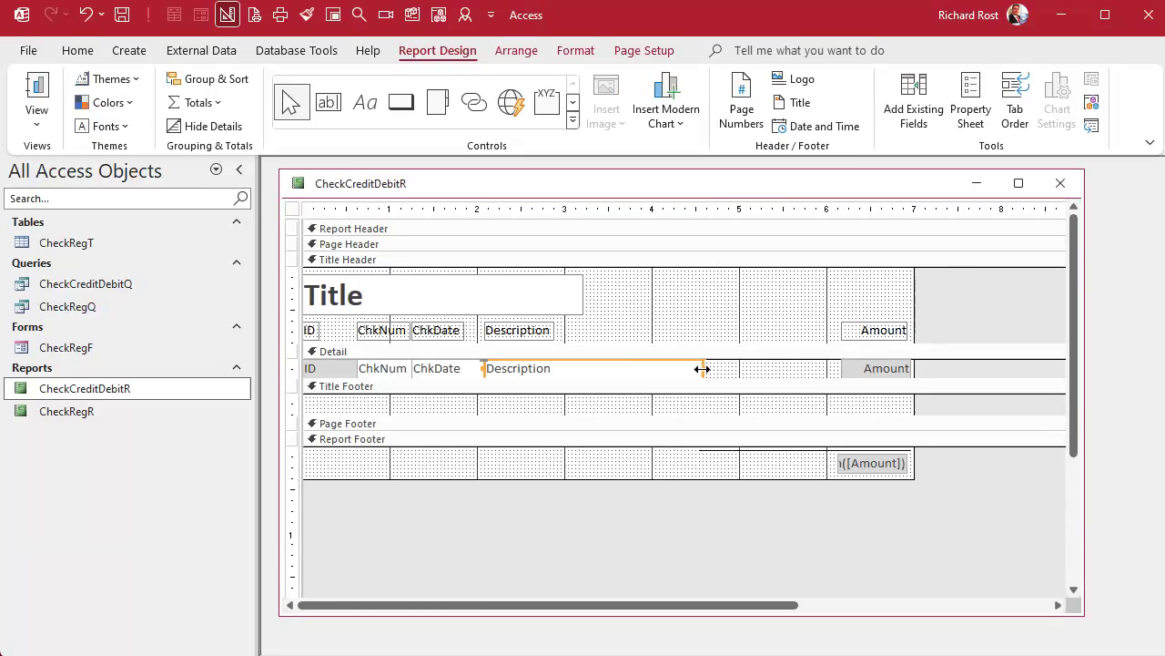
drag(703, 368, 841, 365)
click(874, 499)
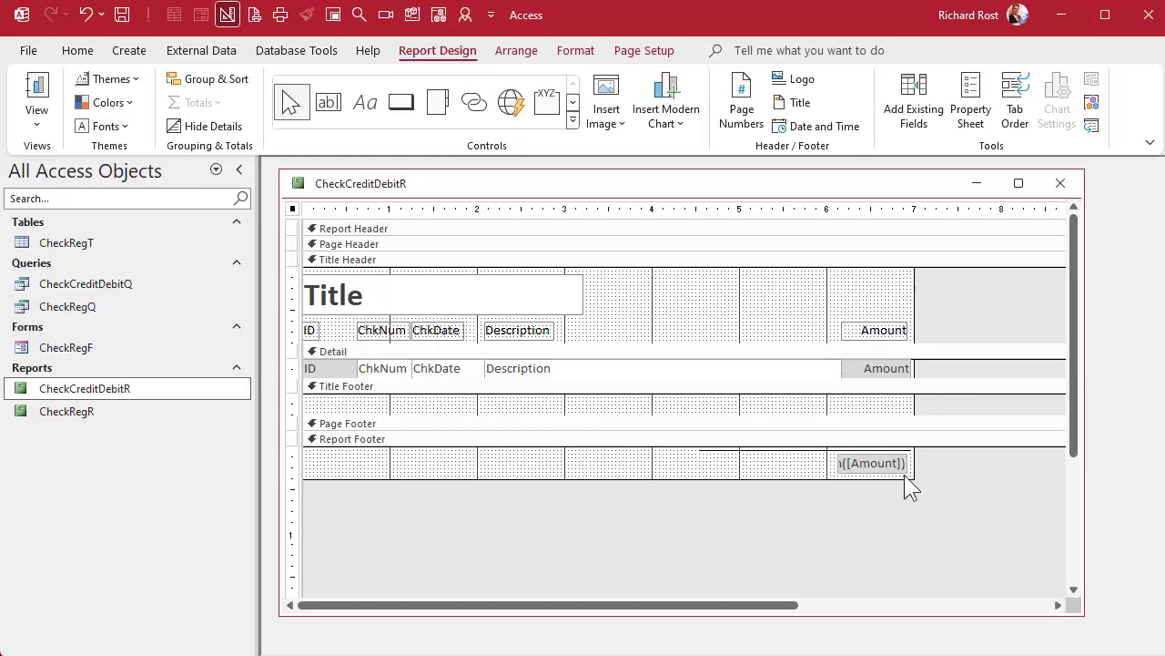
Make the Title Footer section taller and copy the Report Footer's Amount total and line into it, beneath the Amount column
click(883, 465)
drag(836, 475, 836, 493)
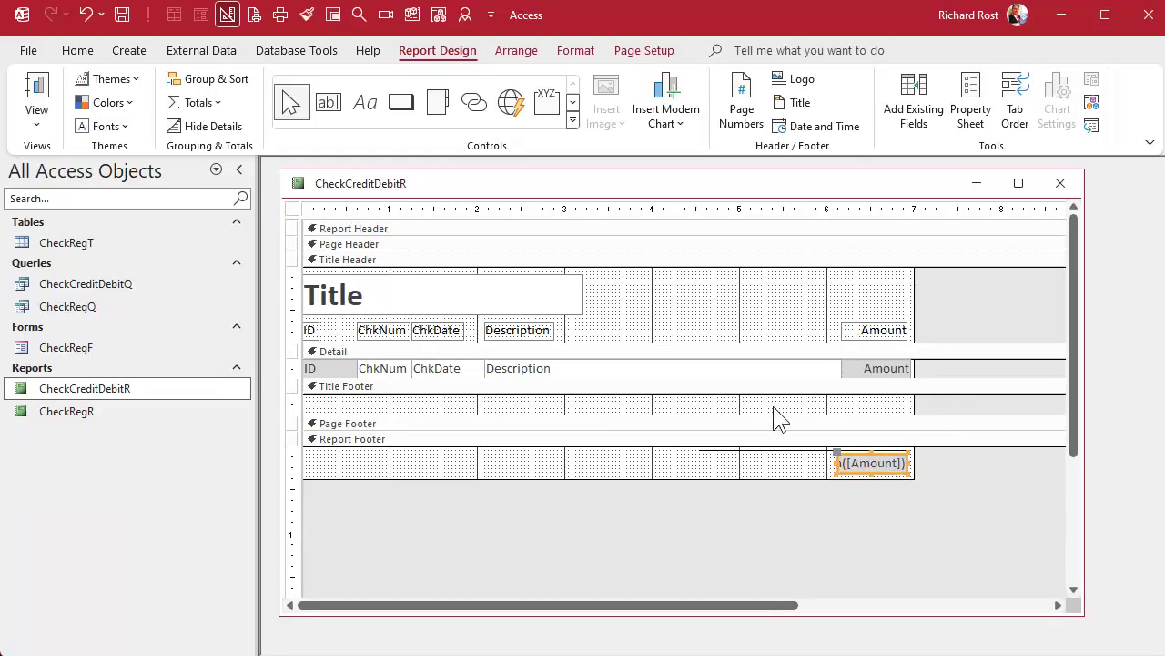
drag(774, 436, 775, 457)
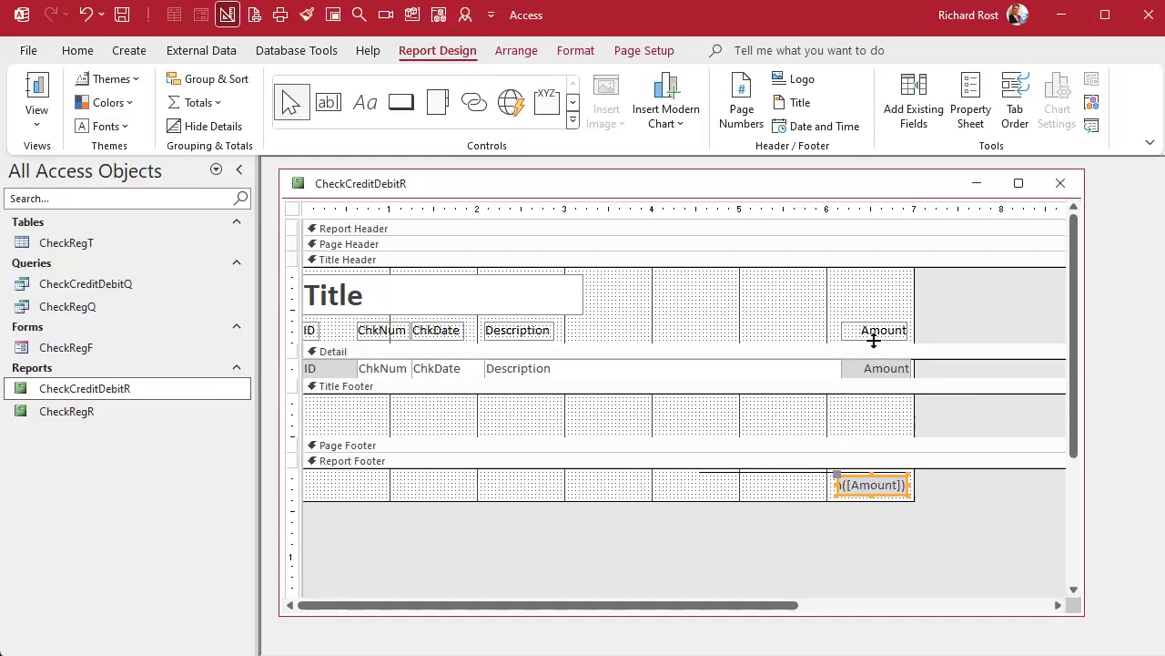
drag(820, 492, 871, 469)
click(824, 421)
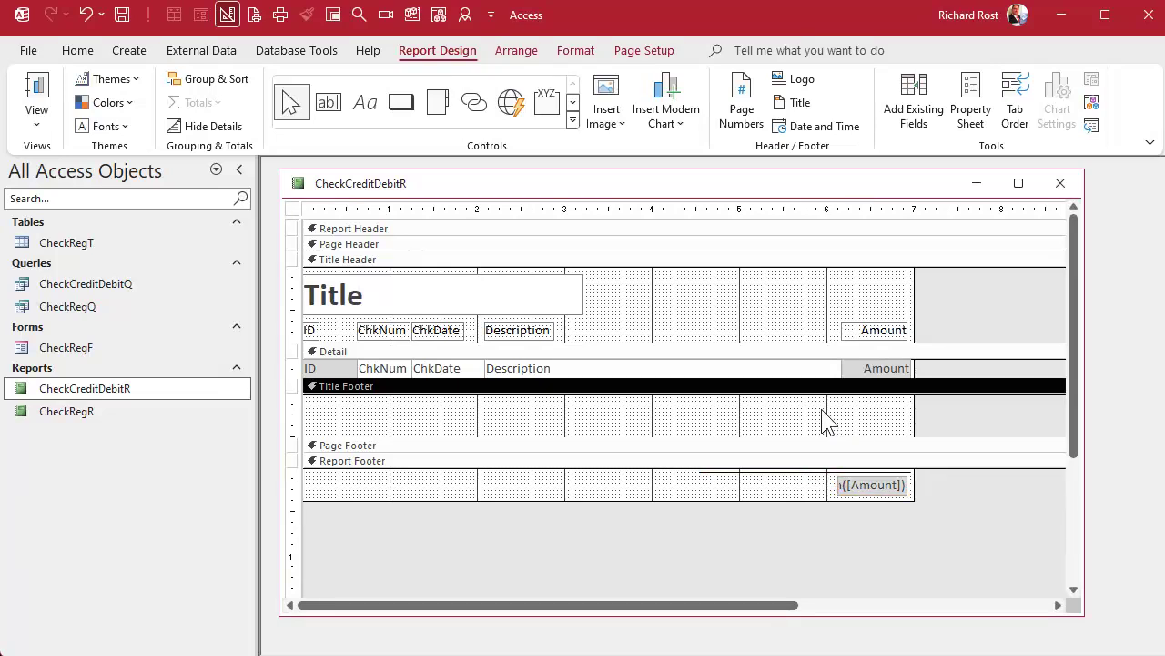
key(ctrl+v)
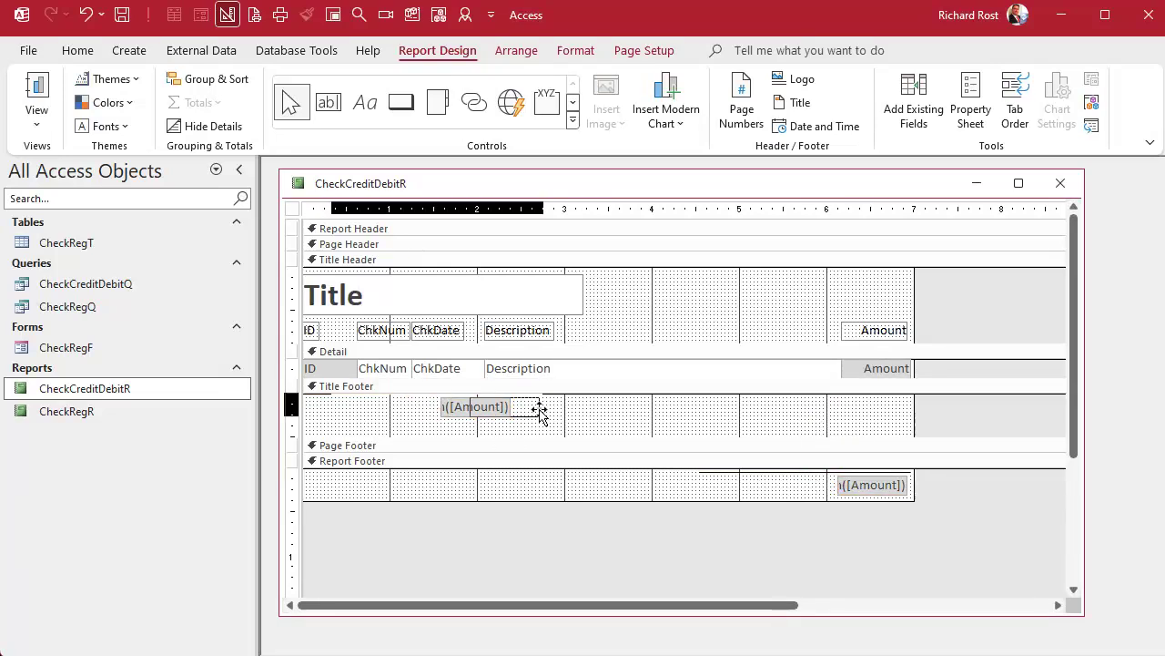
drag(538, 409, 888, 412)
click(806, 429)
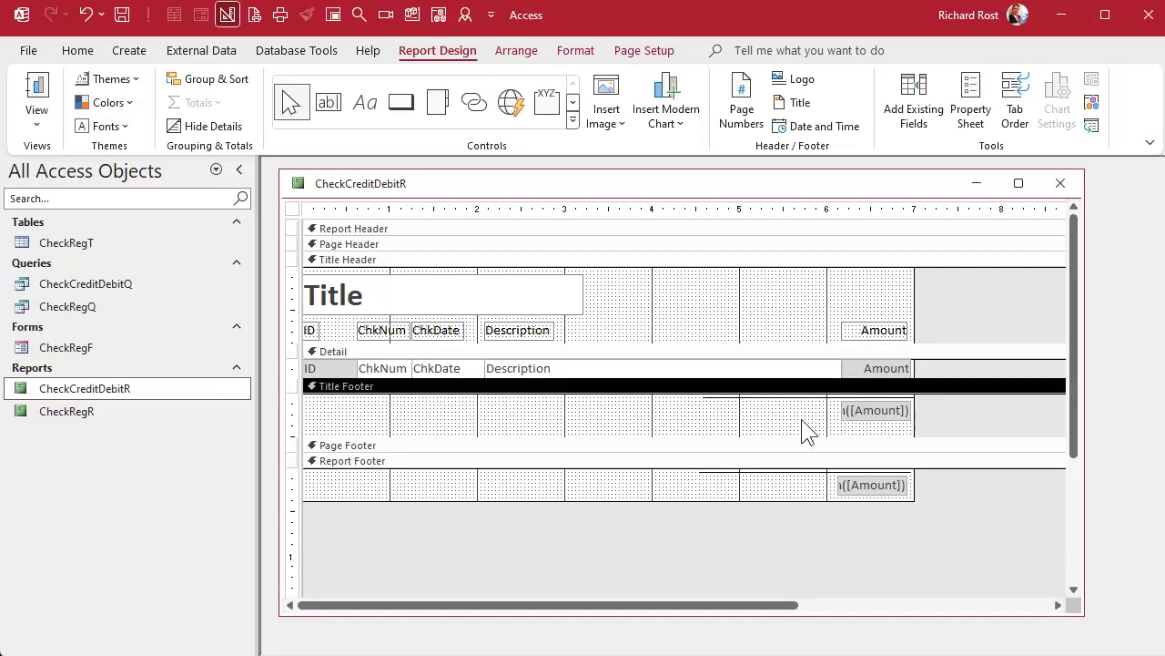
Align the Report Footer total and its line with the Amount column, and reduce the Title Footer's height slightly
click(859, 484)
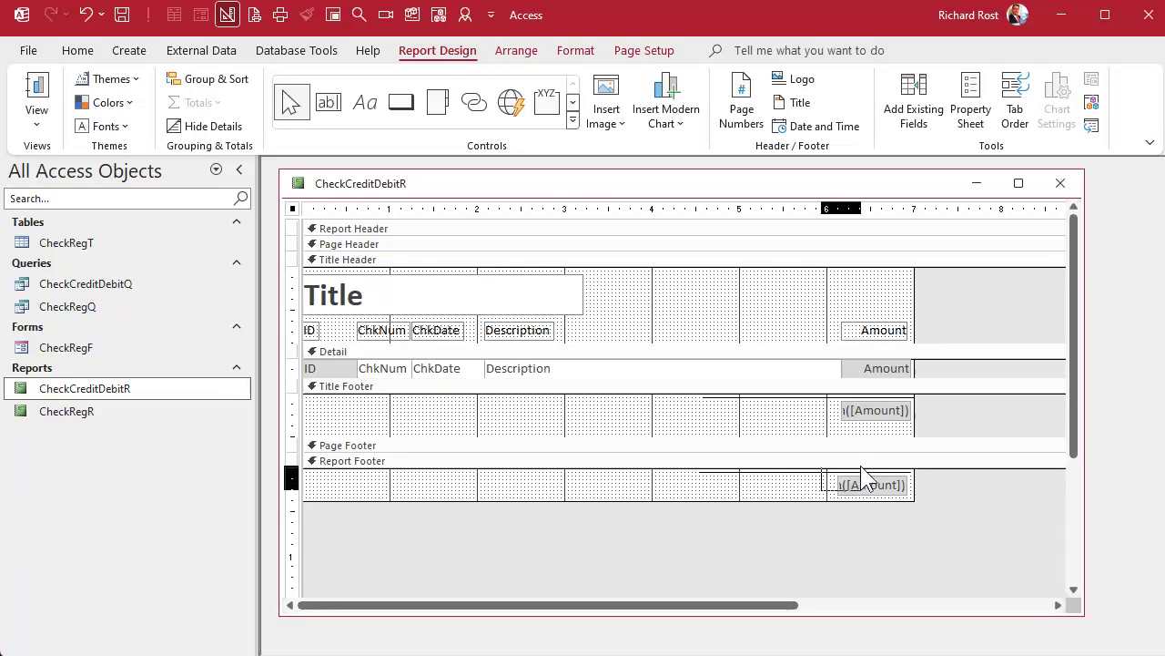
drag(861, 492, 864, 493)
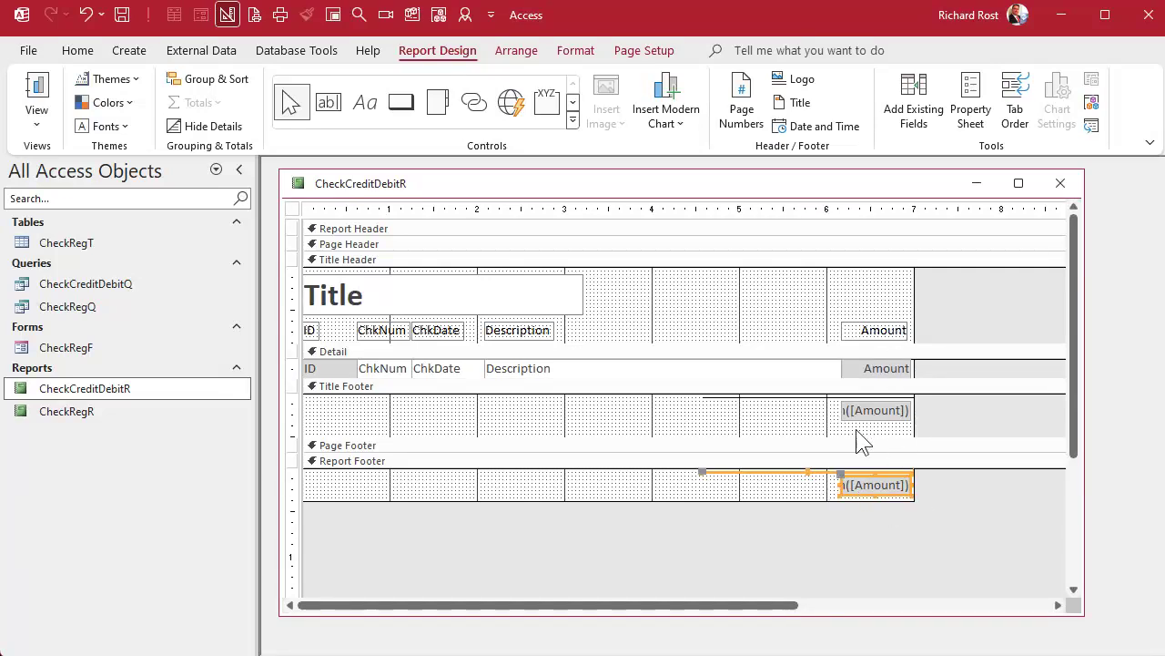
click(743, 420)
drag(747, 435, 747, 431)
Increase the thickness of the line above the Report Footer total
click(783, 468)
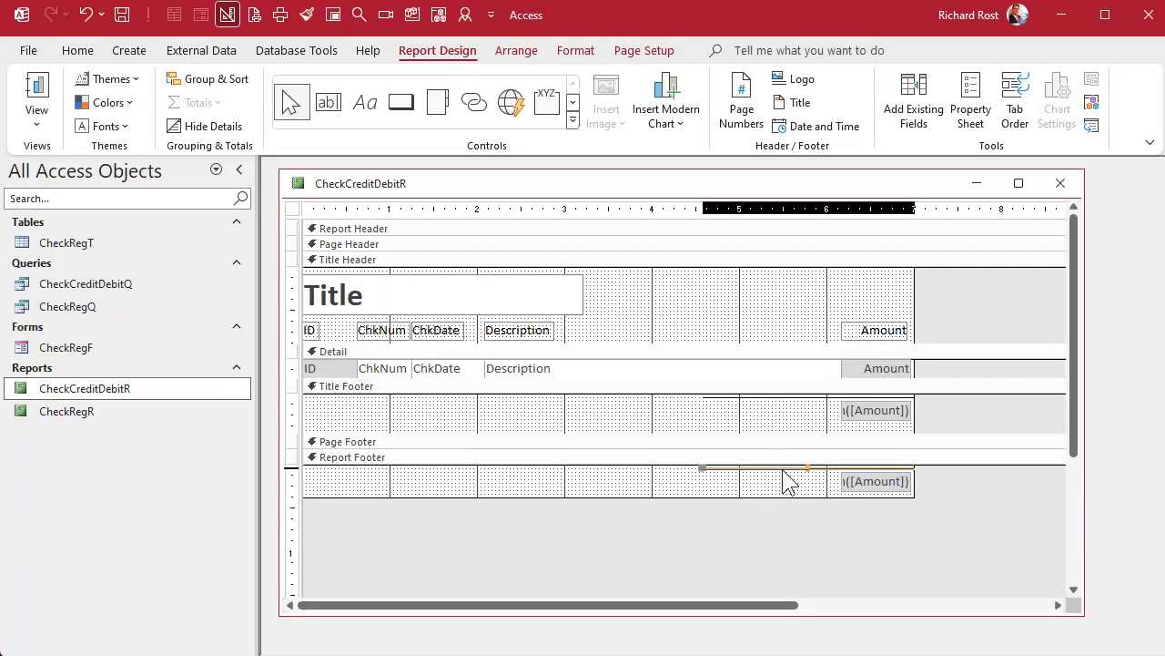
click(576, 51)
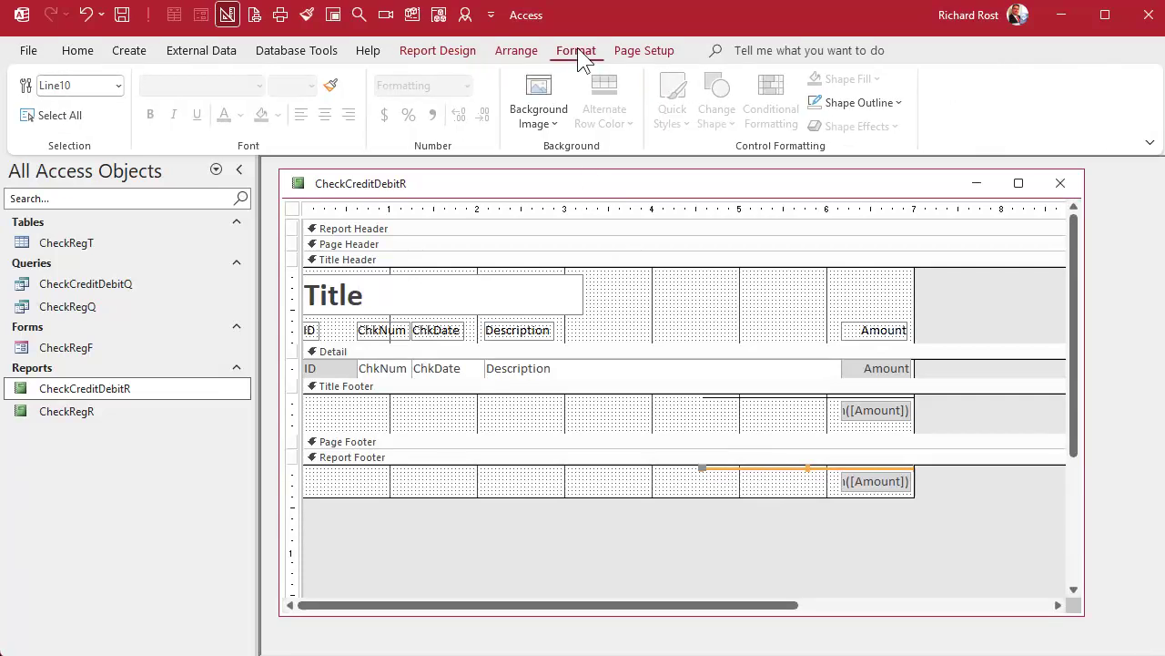
click(860, 103)
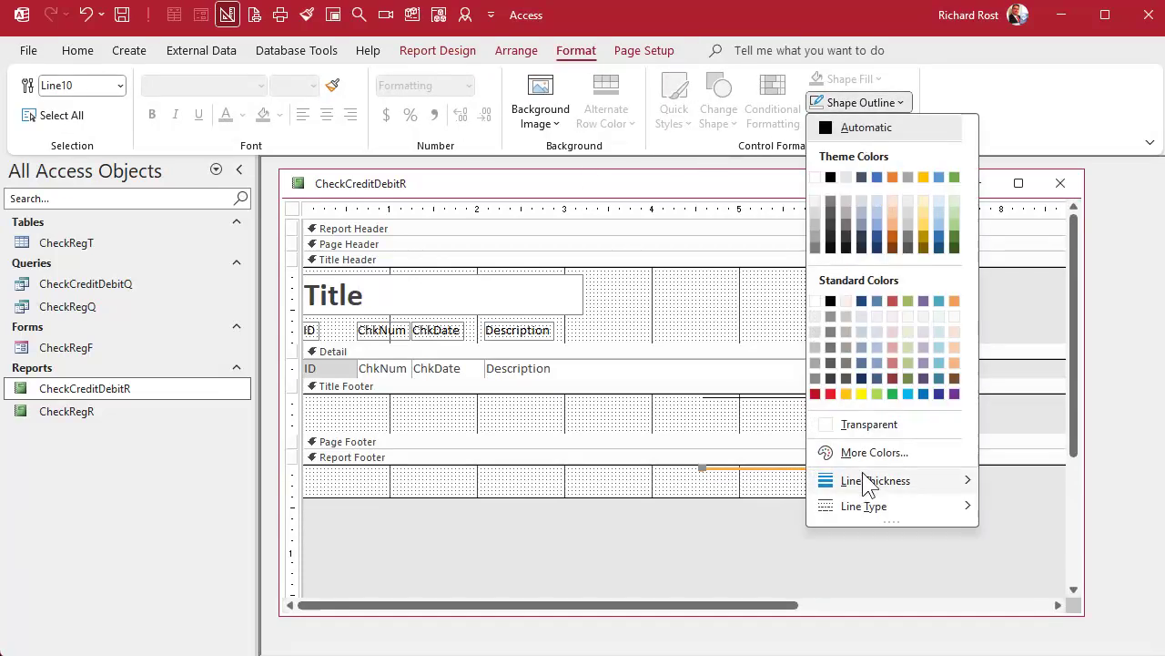
click(1010, 493)
click(793, 517)
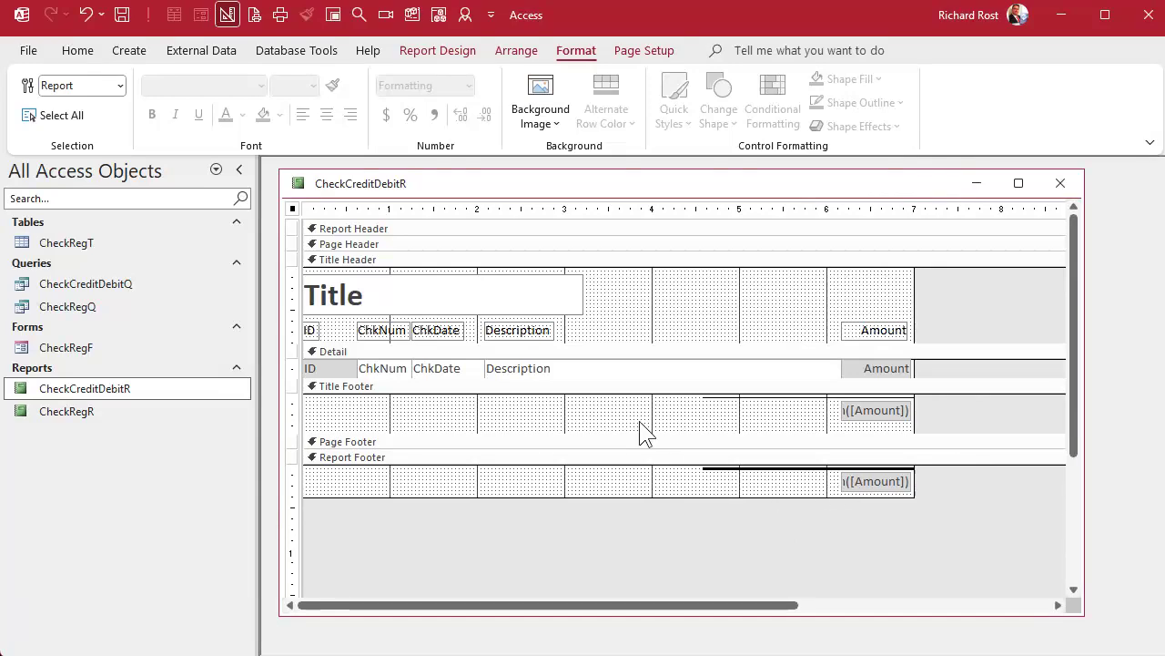
Review the group totals and the grand total in Print Preview, and return to Design View
right_click(682, 185)
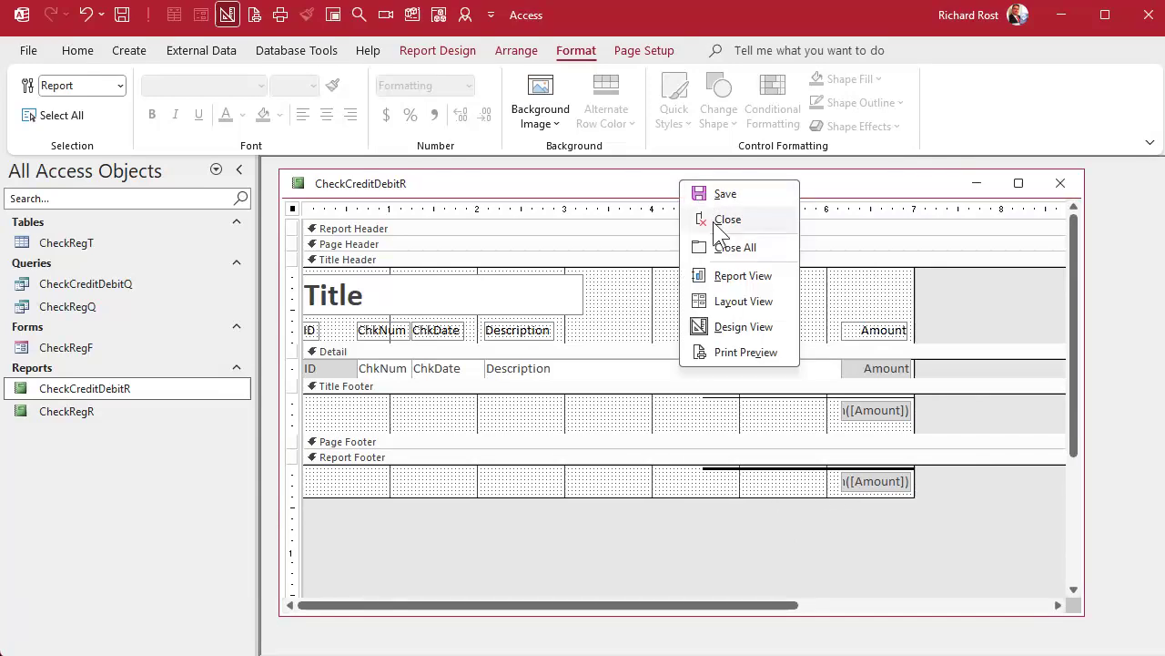
click(739, 353)
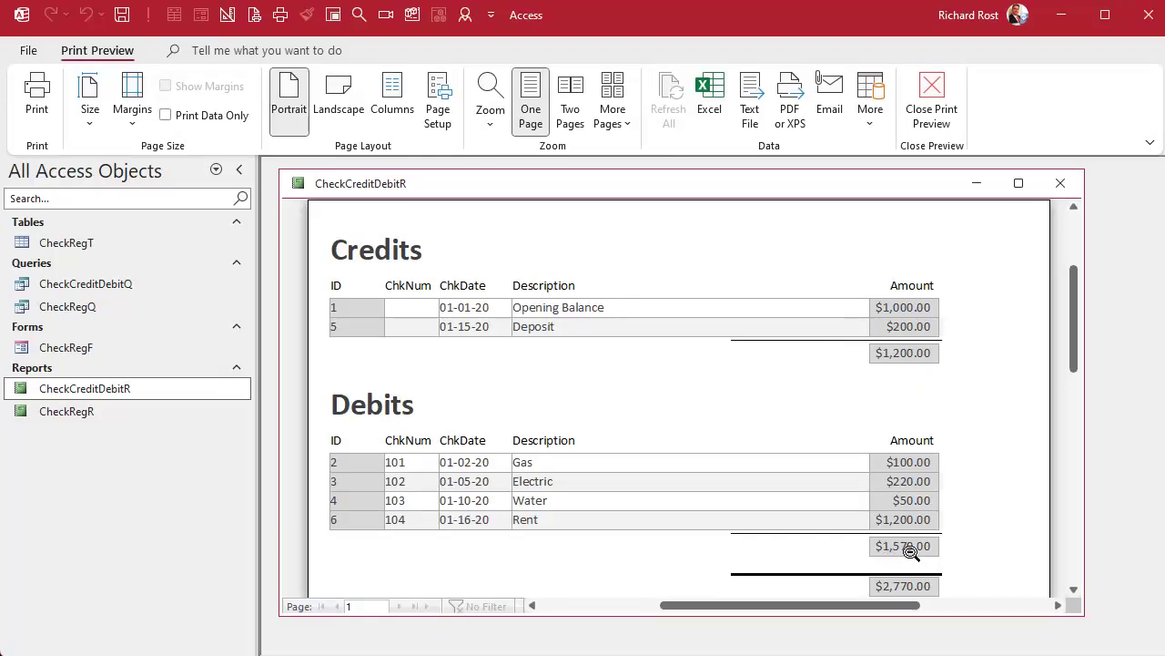
click(1074, 589)
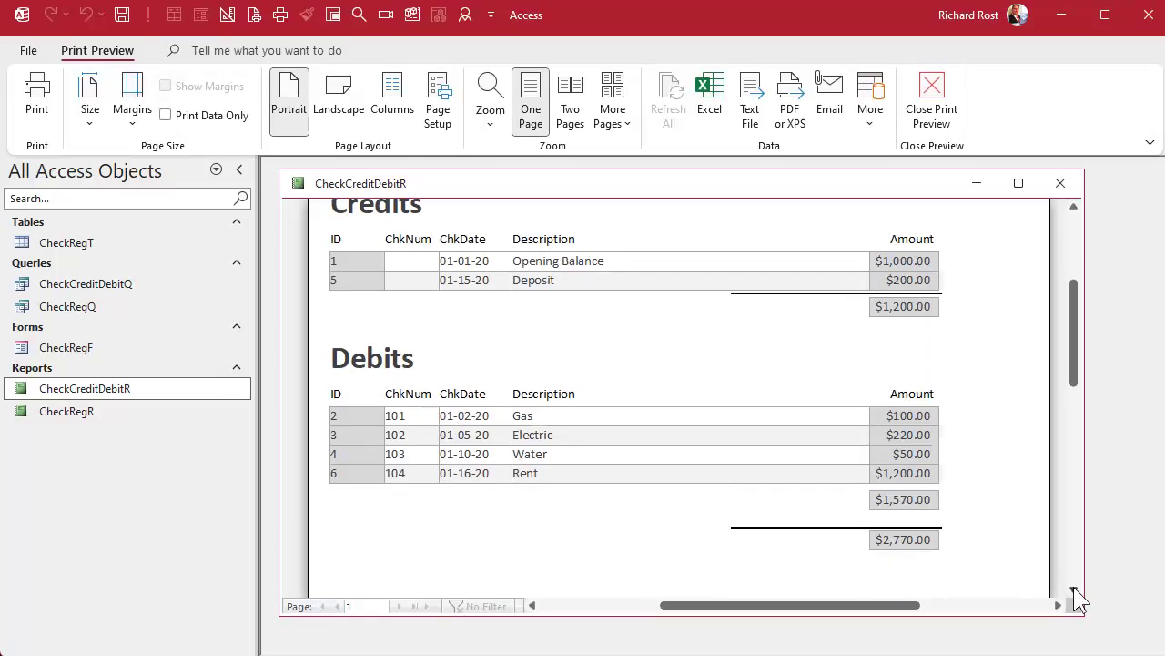
click(1073, 589)
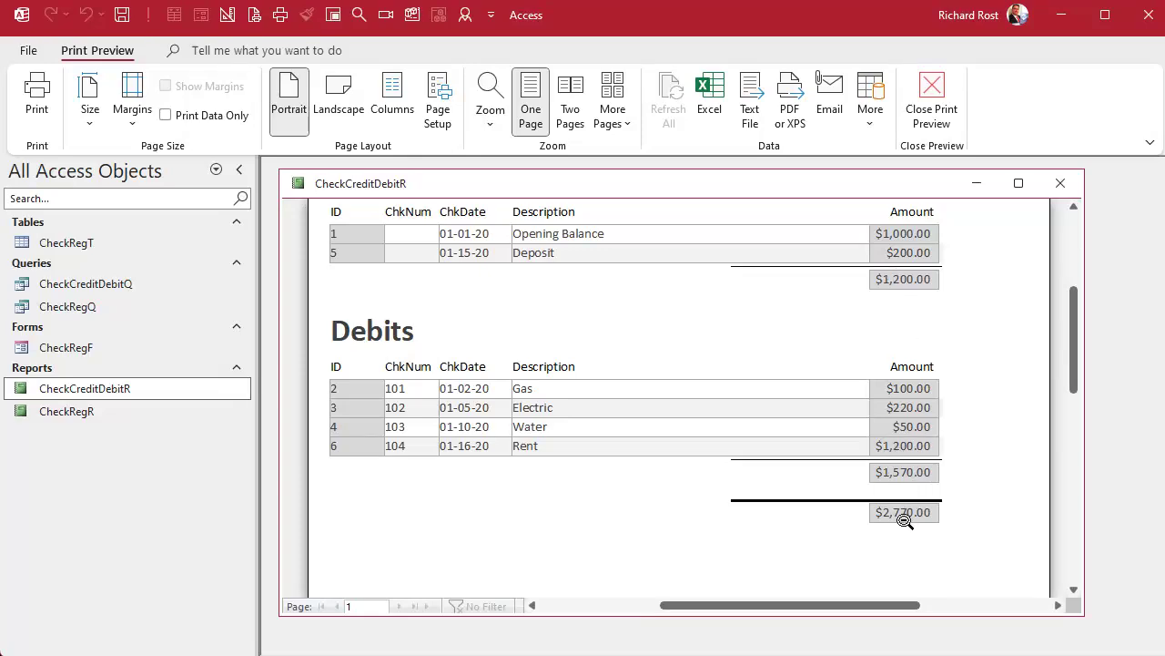
right_click(875, 187)
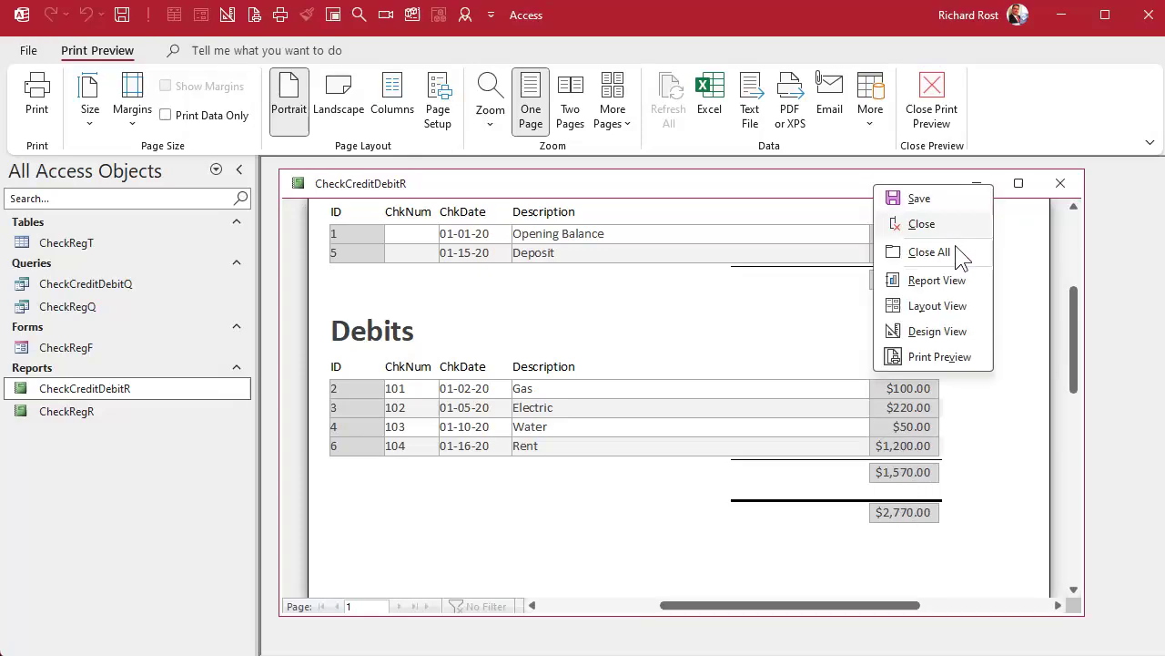
click(938, 331)
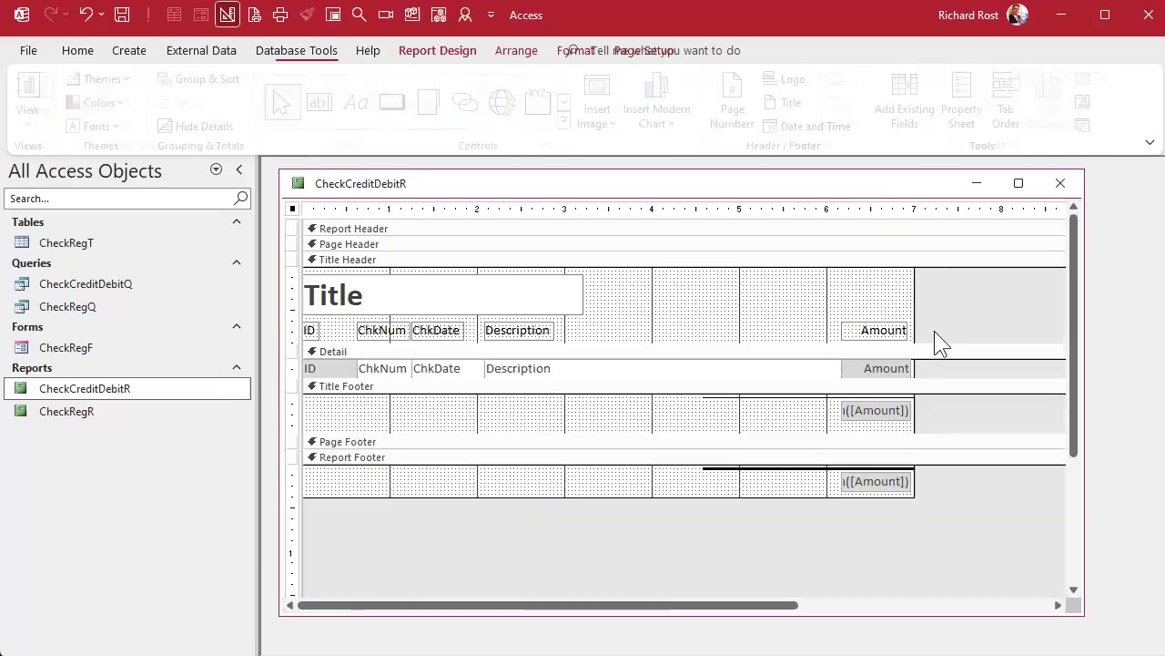
Change the field summed in the Report Footer total's Control Source to Credit
double_click(867, 481)
click(789, 258)
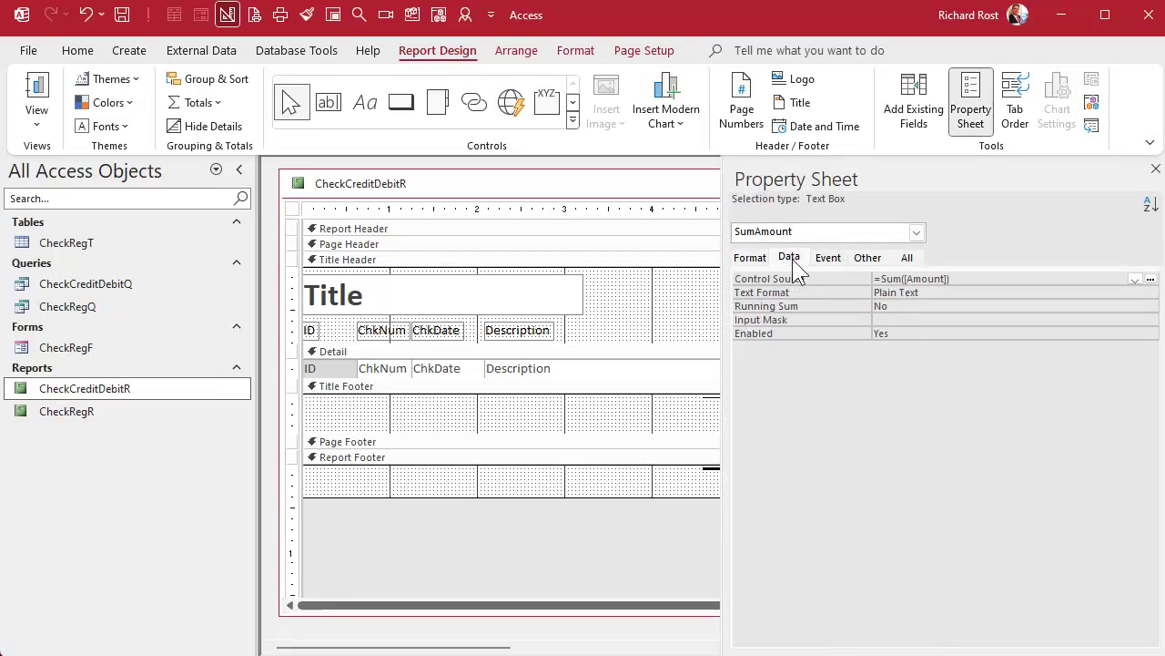
click(975, 277)
key(Left)
key(shift+Left)
key(shift+Left)
key(shift+Left)
key(shift+Left)
key(shift+Left)
key(shift+Left)
key(shift+Left)
key(shift+Left)
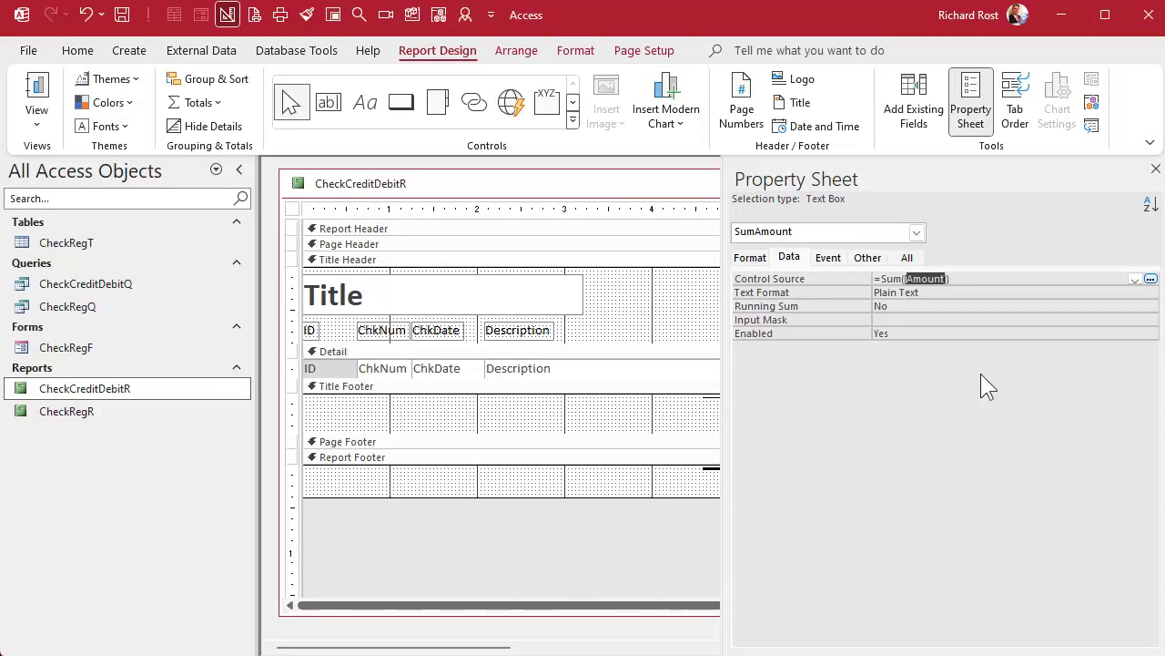
text(Credit)
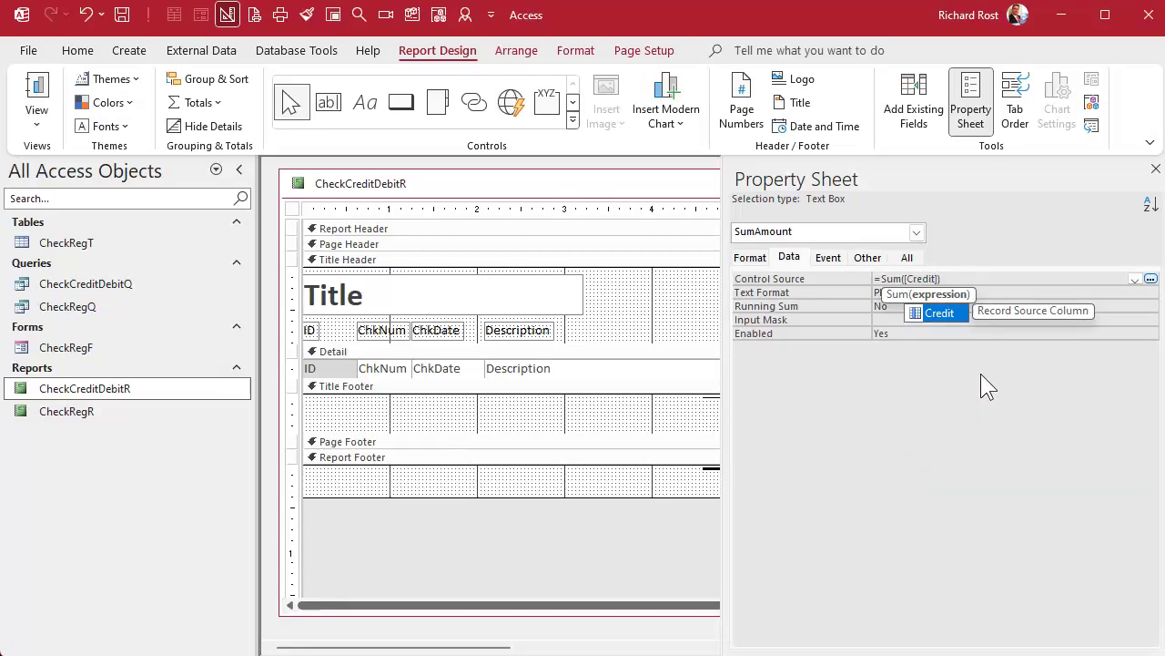
Subtract the debits in the Report Footer total's Control Source so it is =Sum(Credit)-Sum(Debit), and close its properties
key(shift+F2)
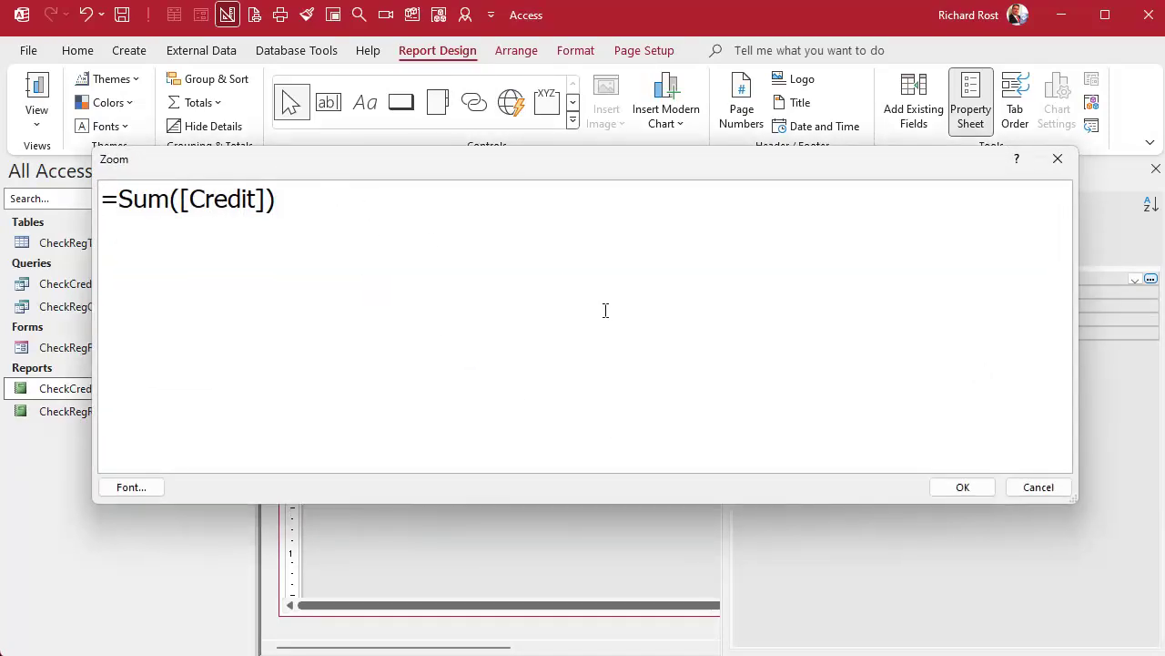
text(-Sum(Debit)
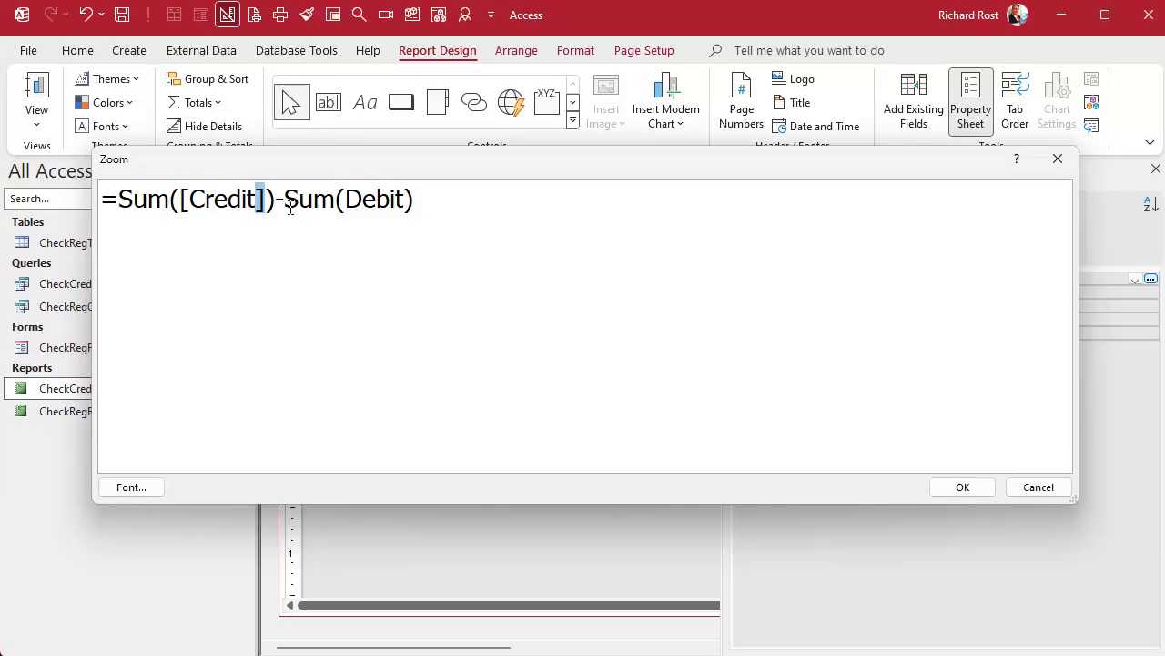
key(Delete)
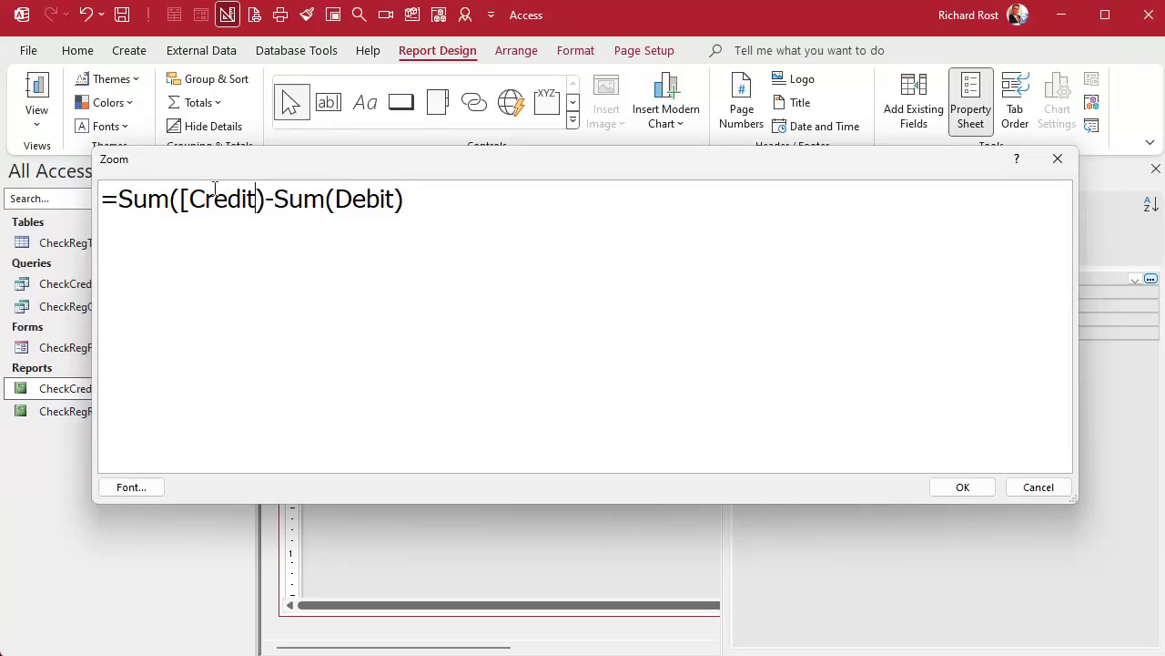
key(BackSpace)
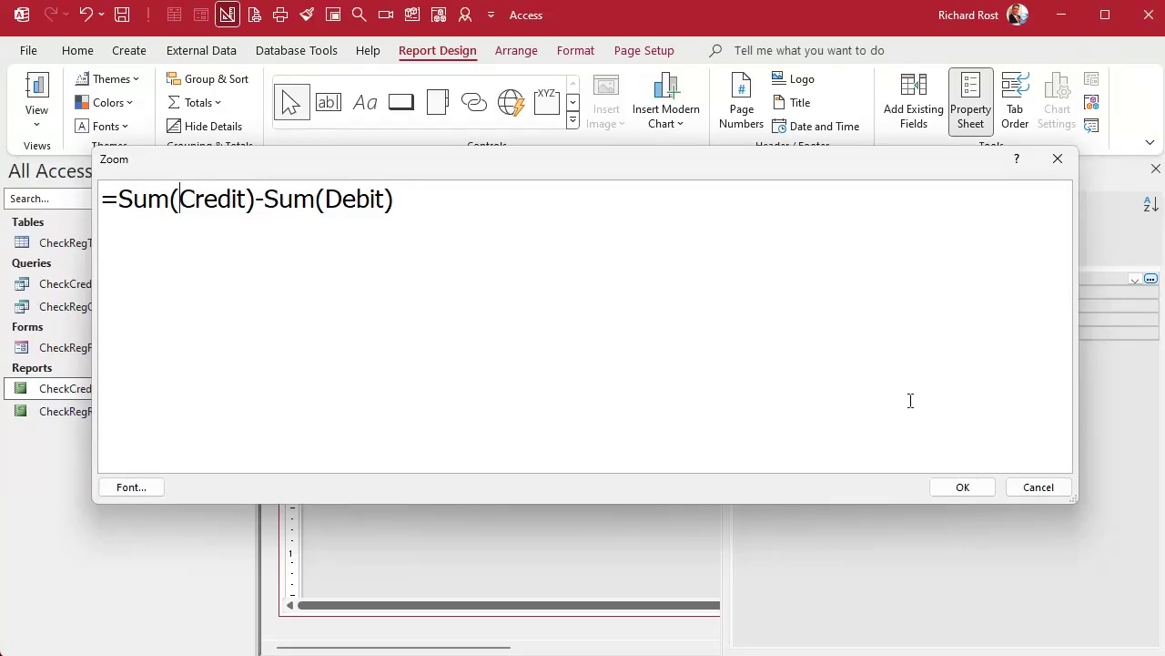
click(959, 487)
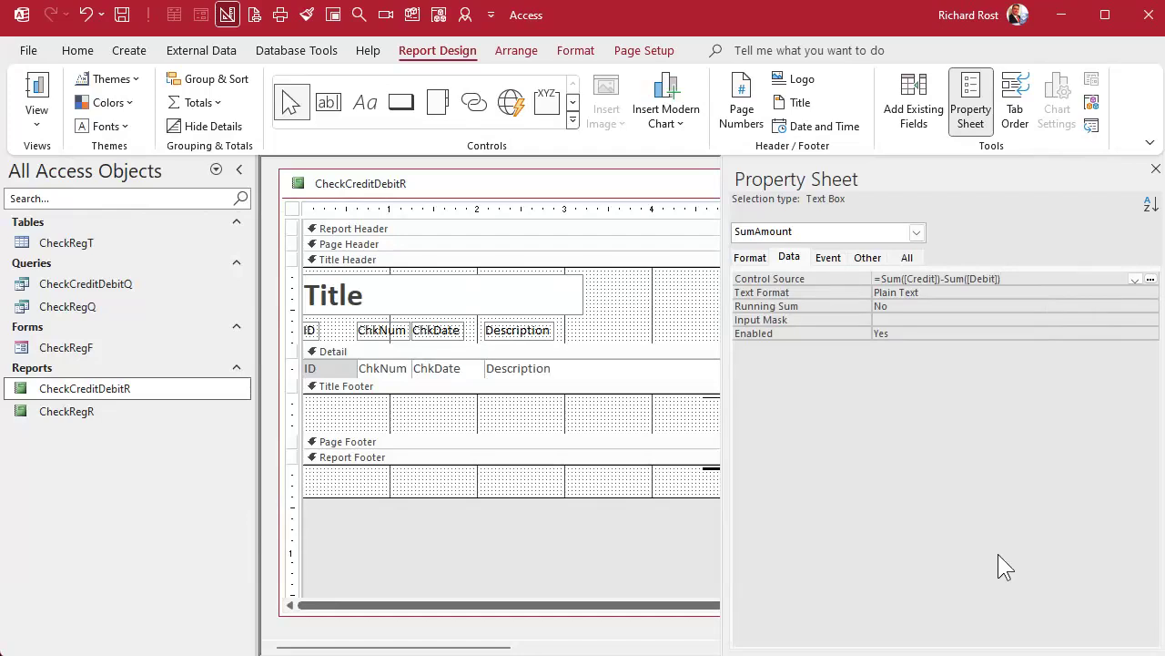
key(Return)
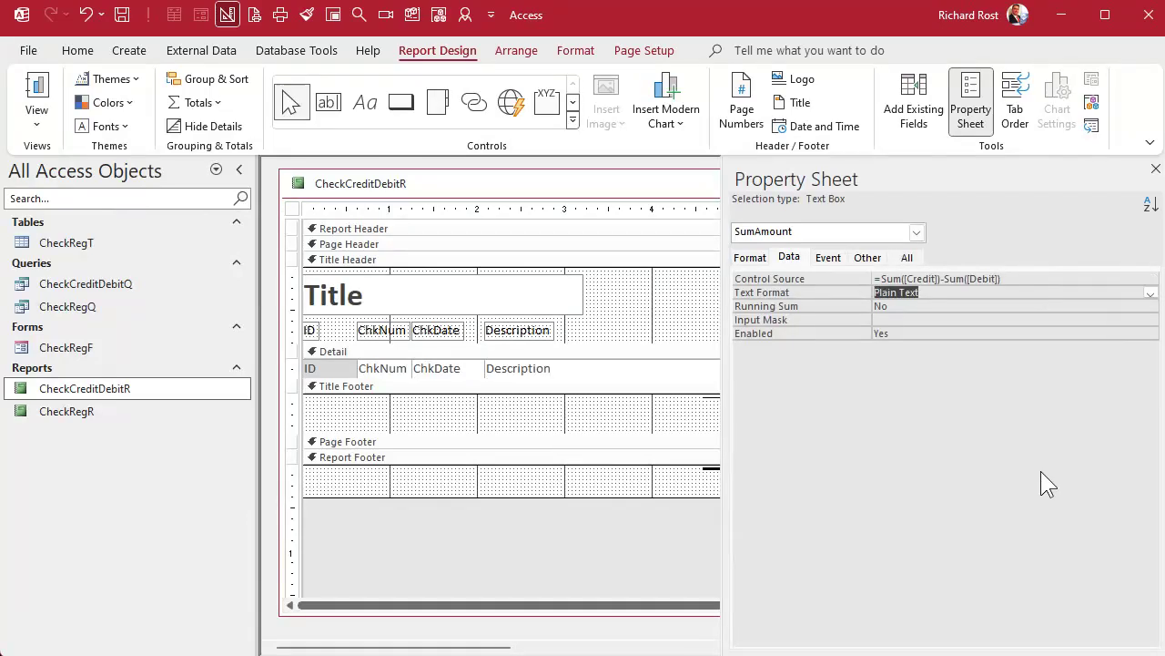
click(1155, 170)
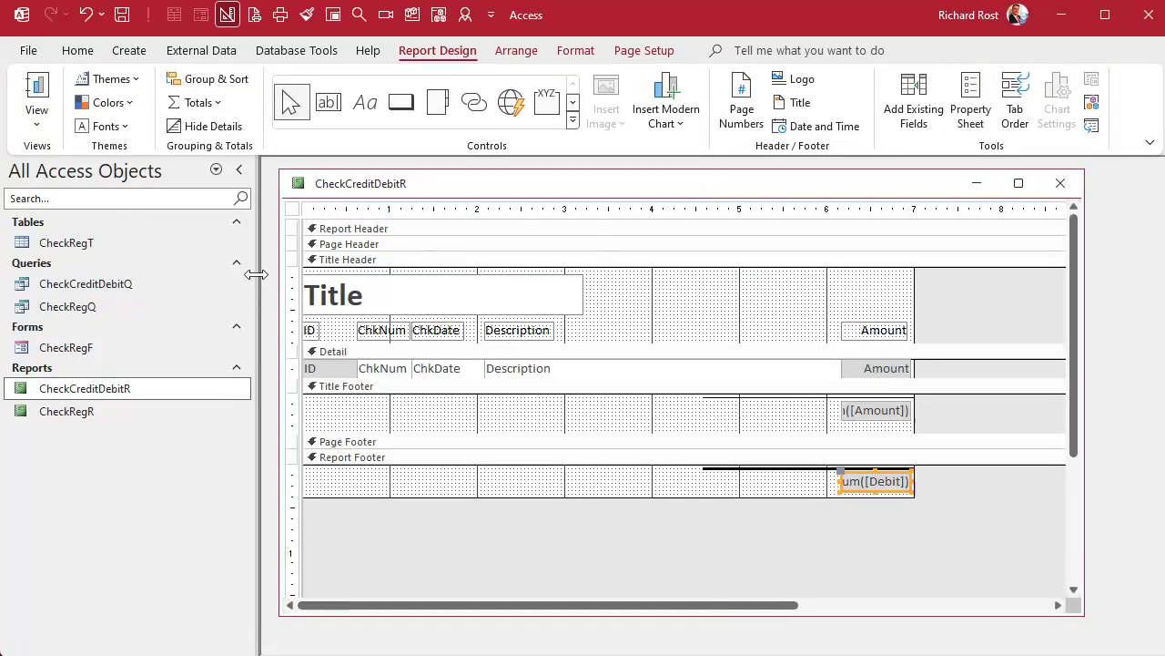
Narrow the Navigation Pane, close the CheckCreditDebitR report and reopen it in Print Preview
drag(255, 274, 169, 287)
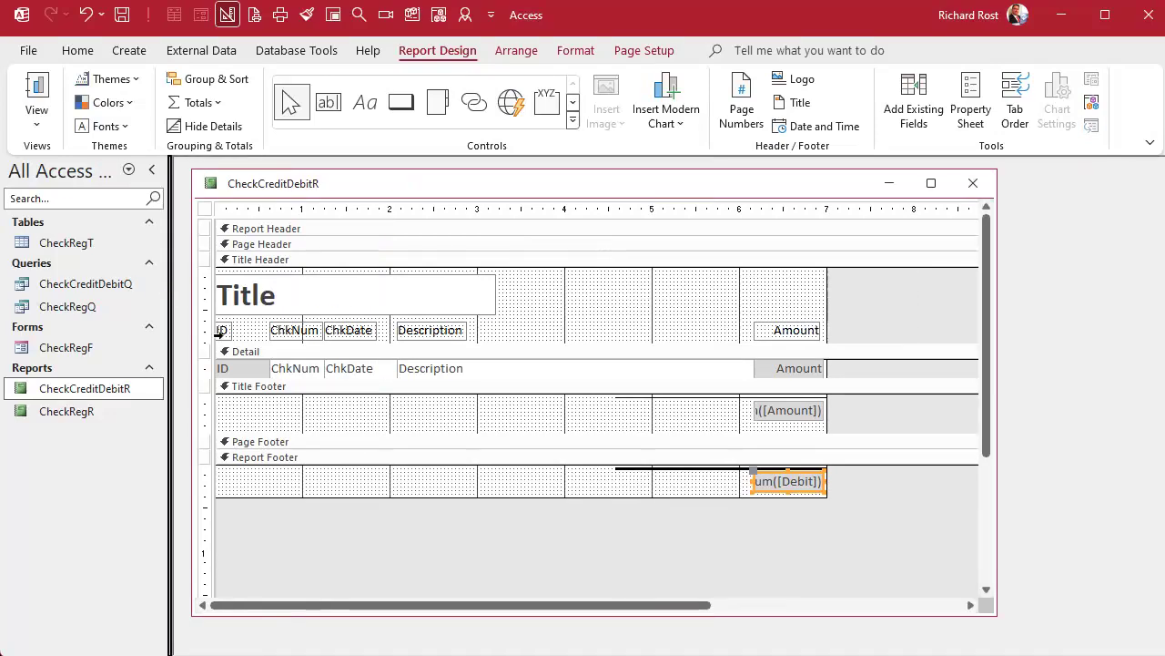
click(973, 183)
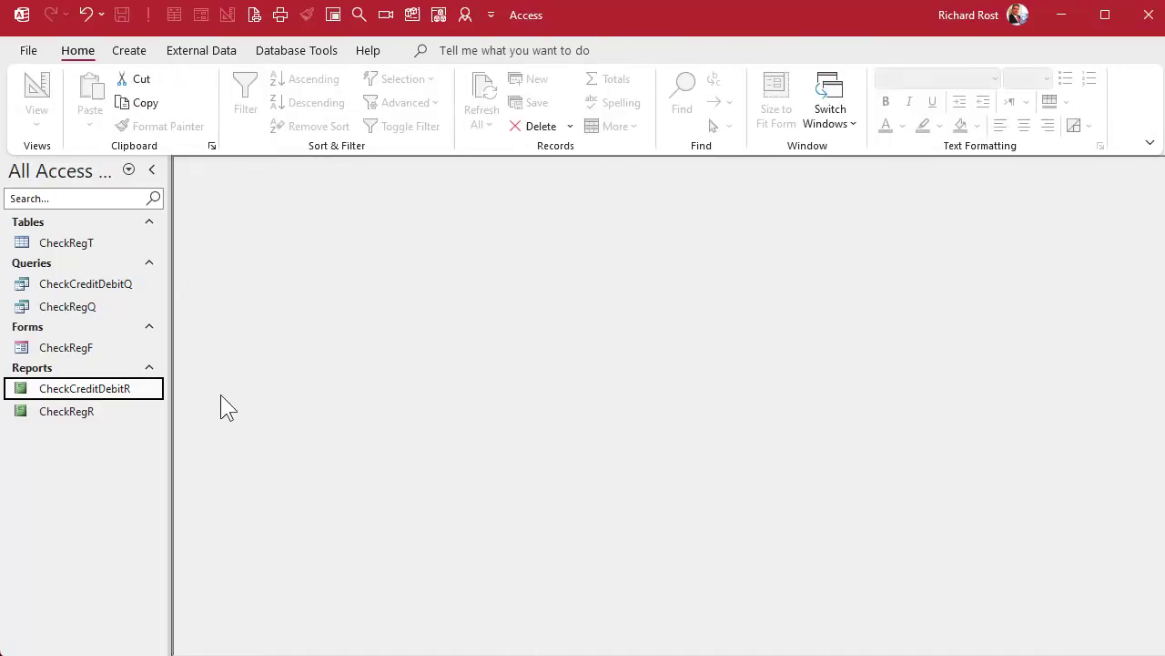
right_click(100, 386)
click(147, 395)
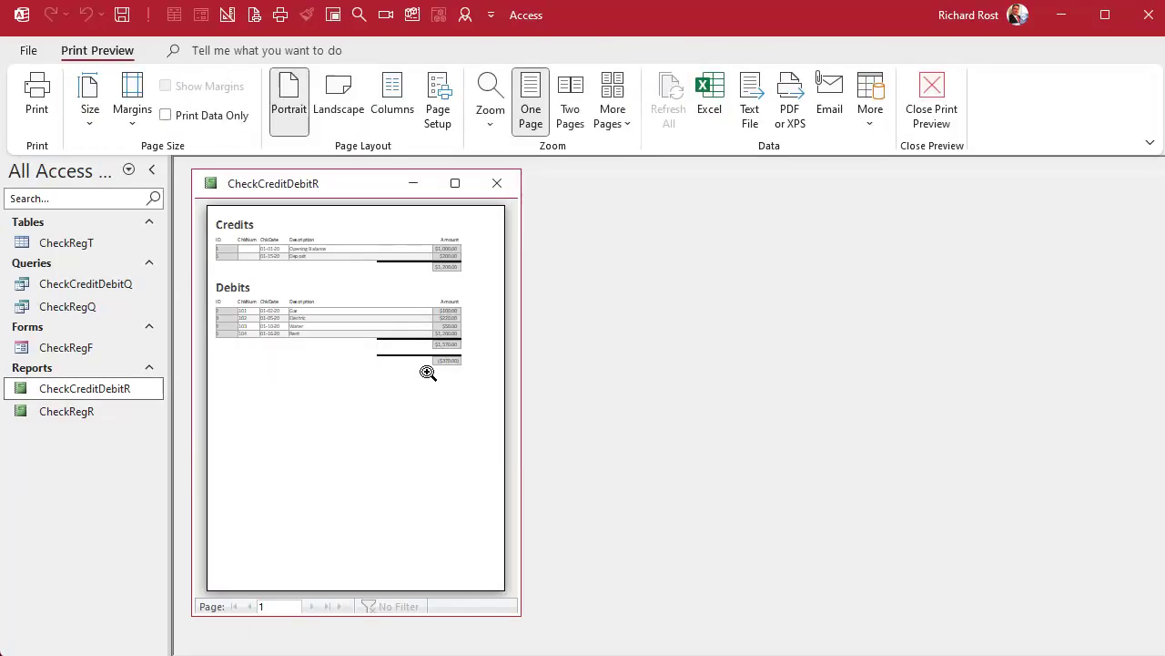
Examine the Credits and Debits subtotals and the net grand total up close, and return the report to Design View
click(429, 372)
drag(521, 410, 1058, 390)
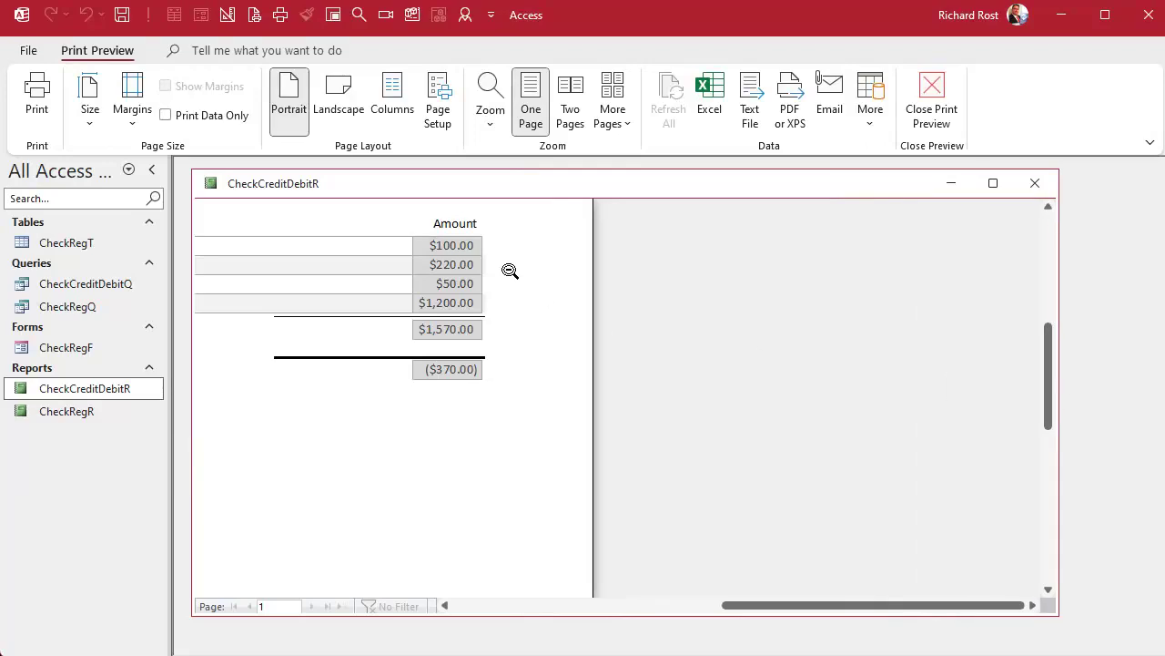
click(510, 272)
click(715, 271)
click(736, 272)
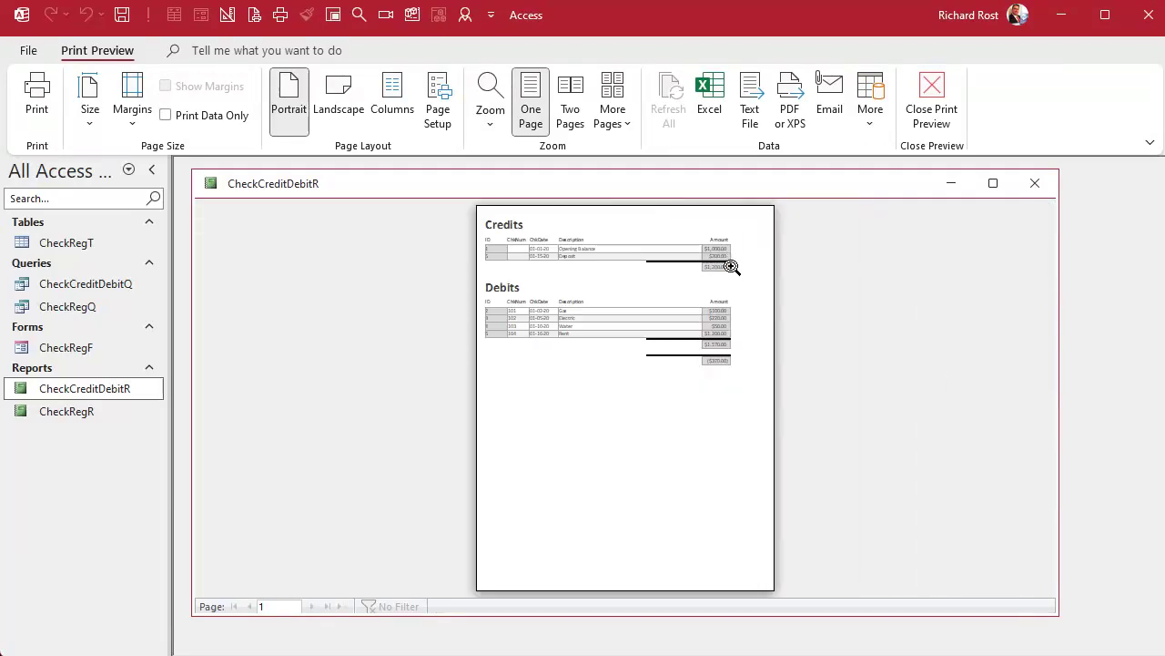
click(726, 242)
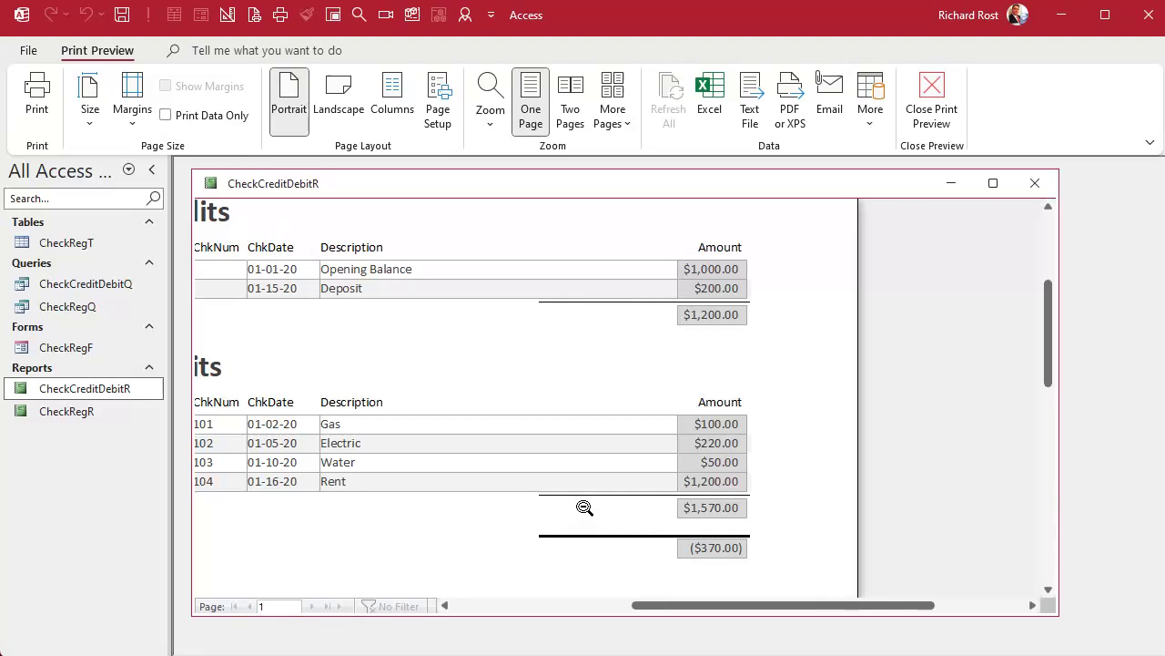
right_click(640, 189)
click(716, 325)
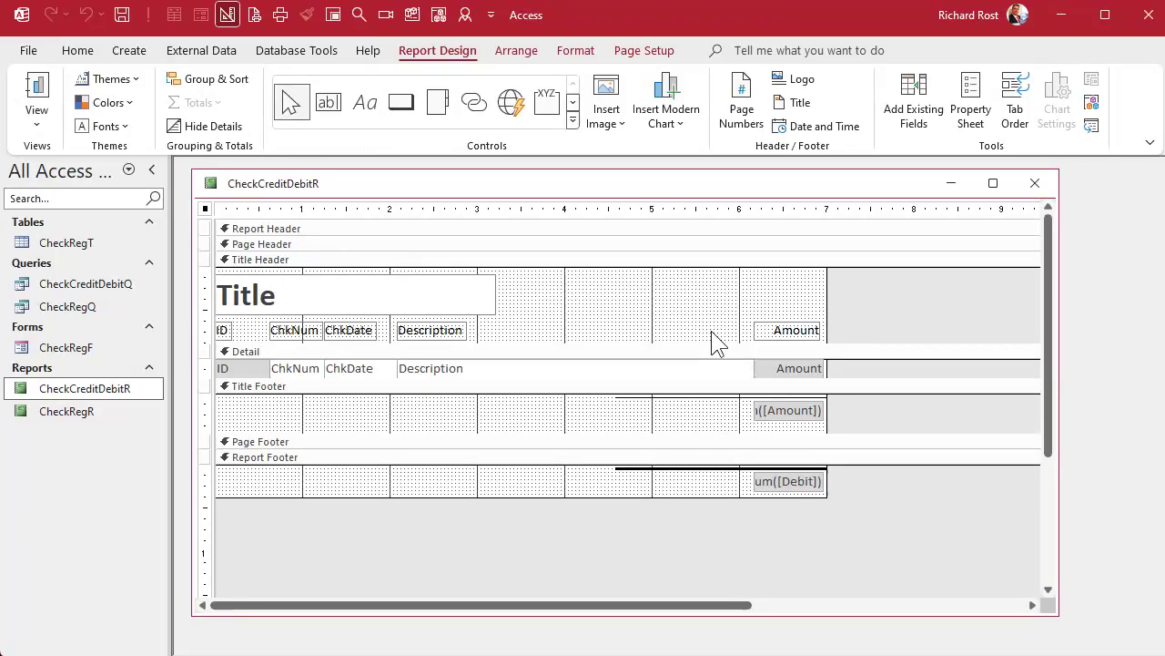
Copy the Detail section's Description text box into the Title Footer, place it beside the Amount subtotal and narrow it to about 1.54 inches
click(581, 370)
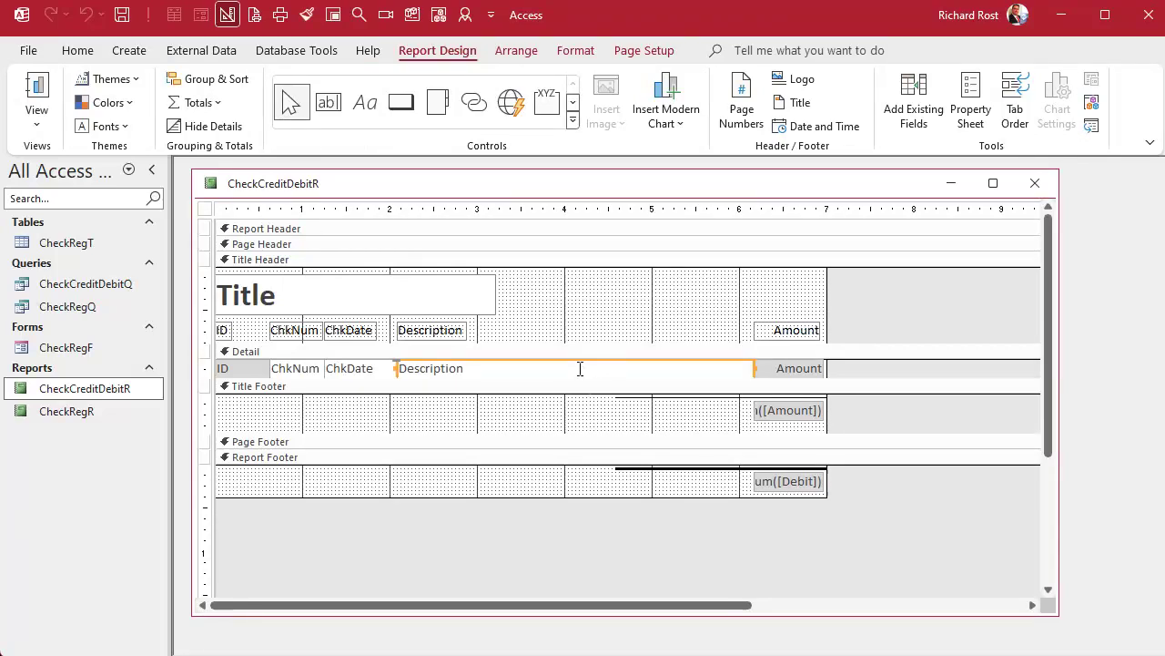
key(ctrl+c)
click(583, 428)
key(ctrl+v)
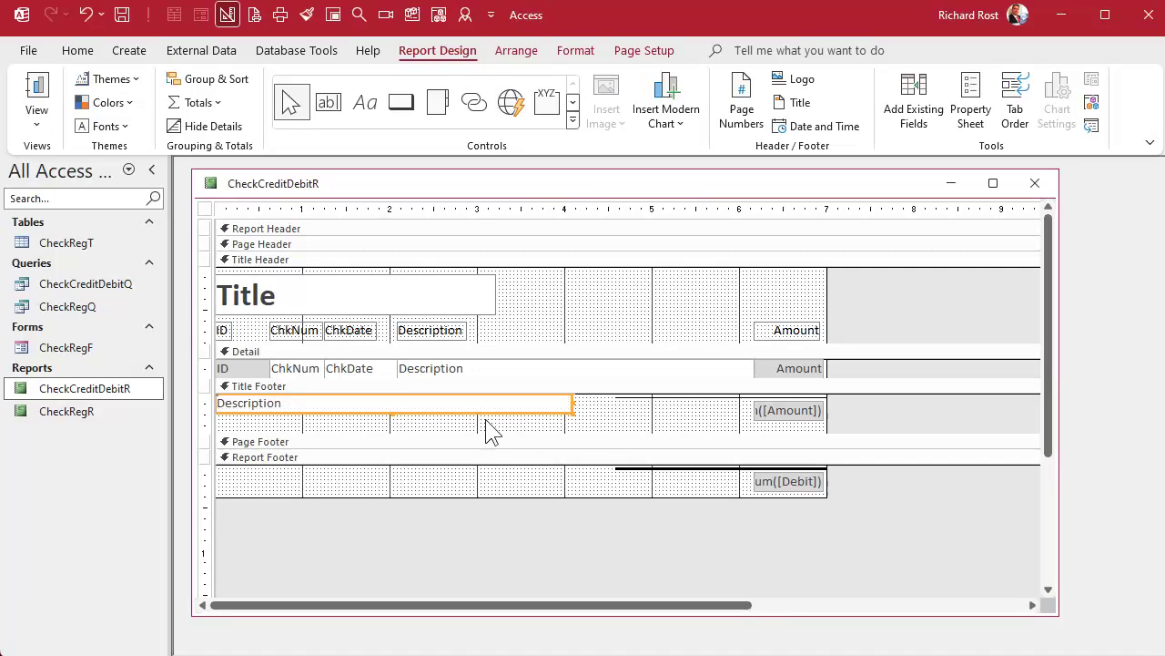
drag(489, 416, 672, 422)
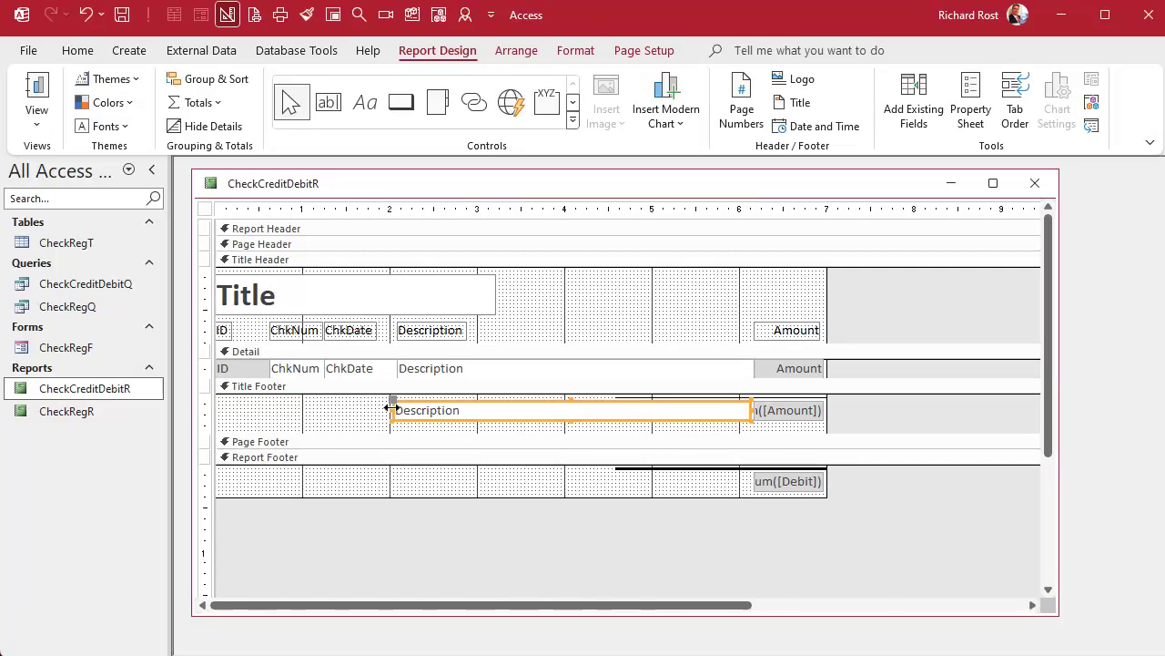
drag(393, 409, 616, 401)
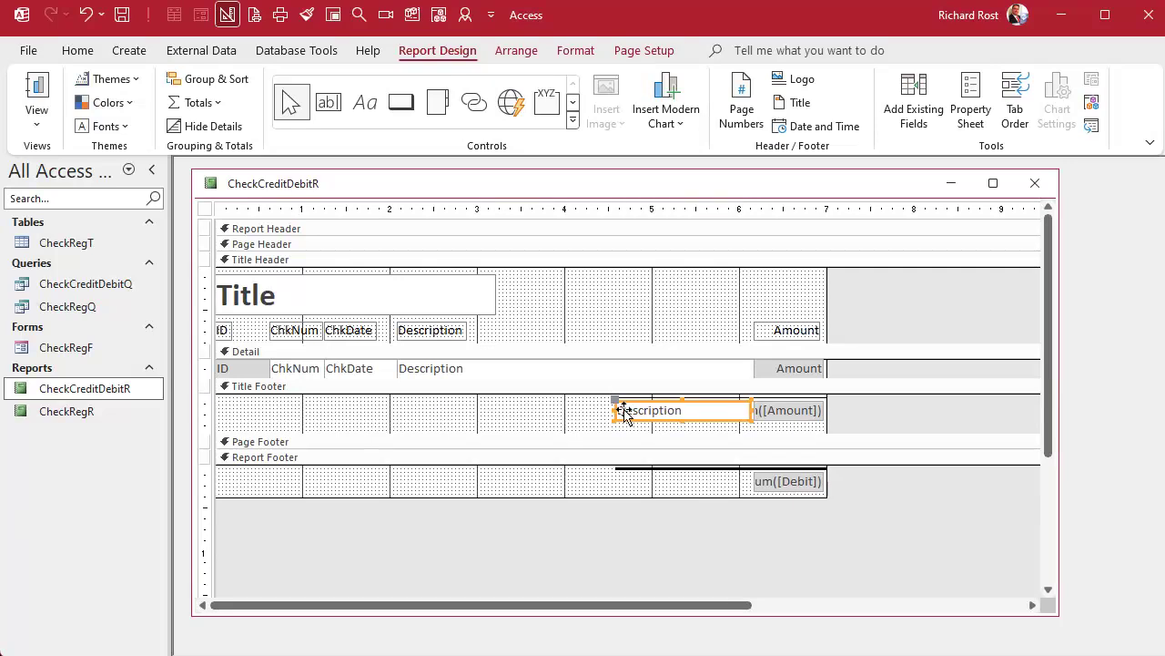
Set the copied Title Footer text box's Control Source to ="Sum of " & Title
double_click(652, 422)
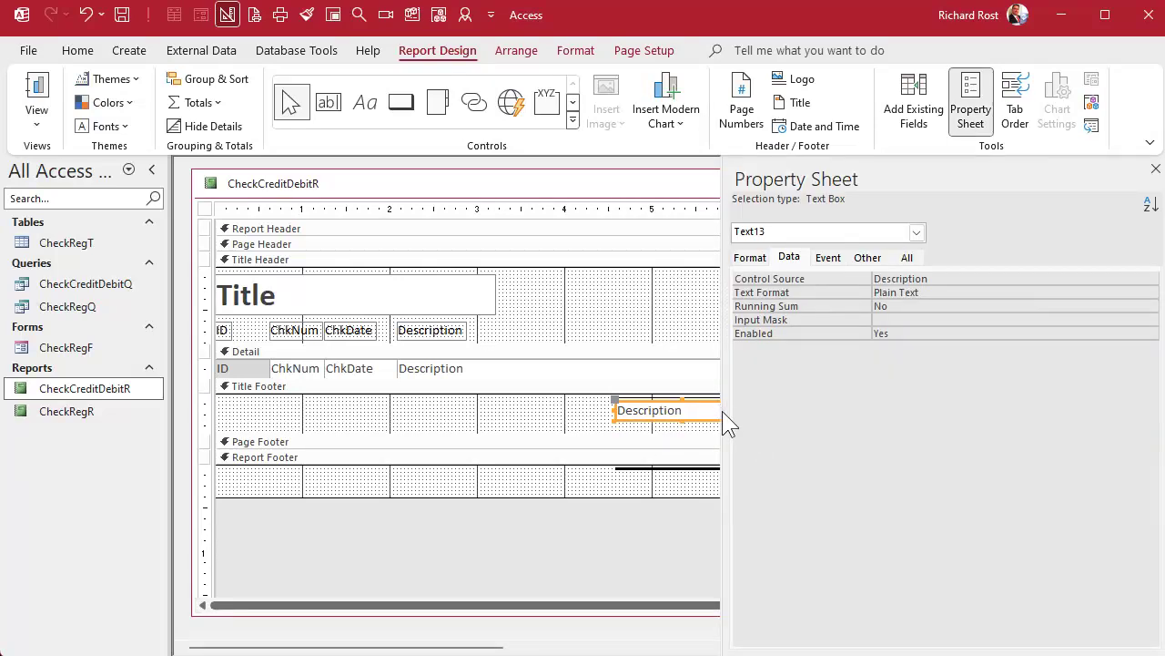
drag(722, 410, 829, 410)
click(1010, 258)
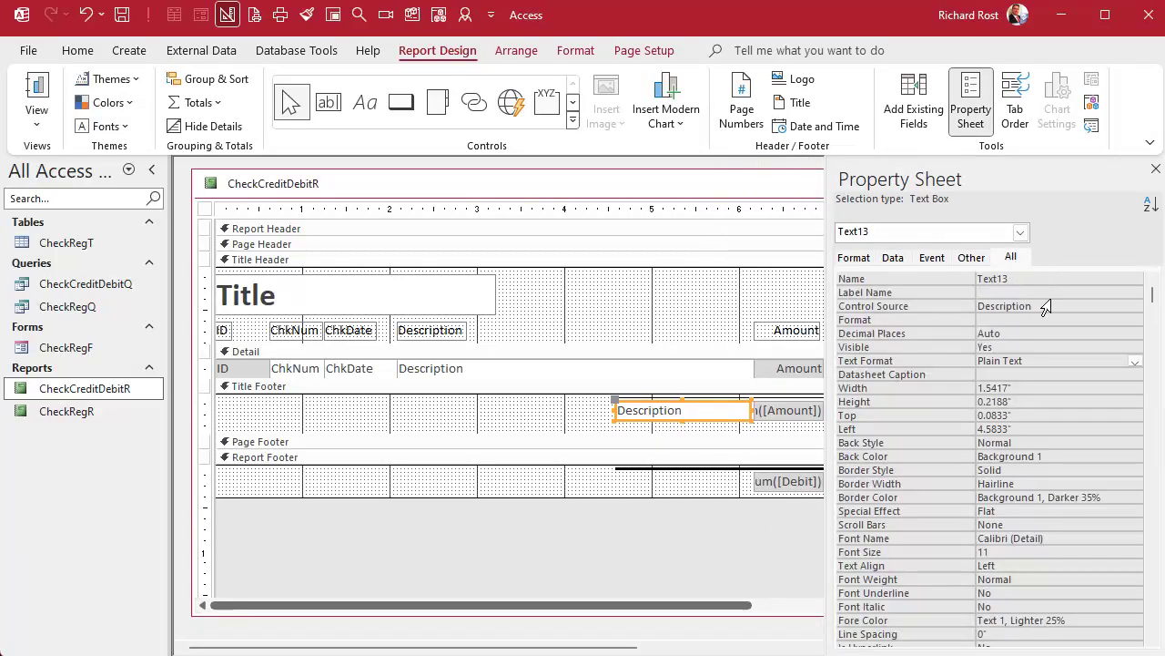
click(945, 309)
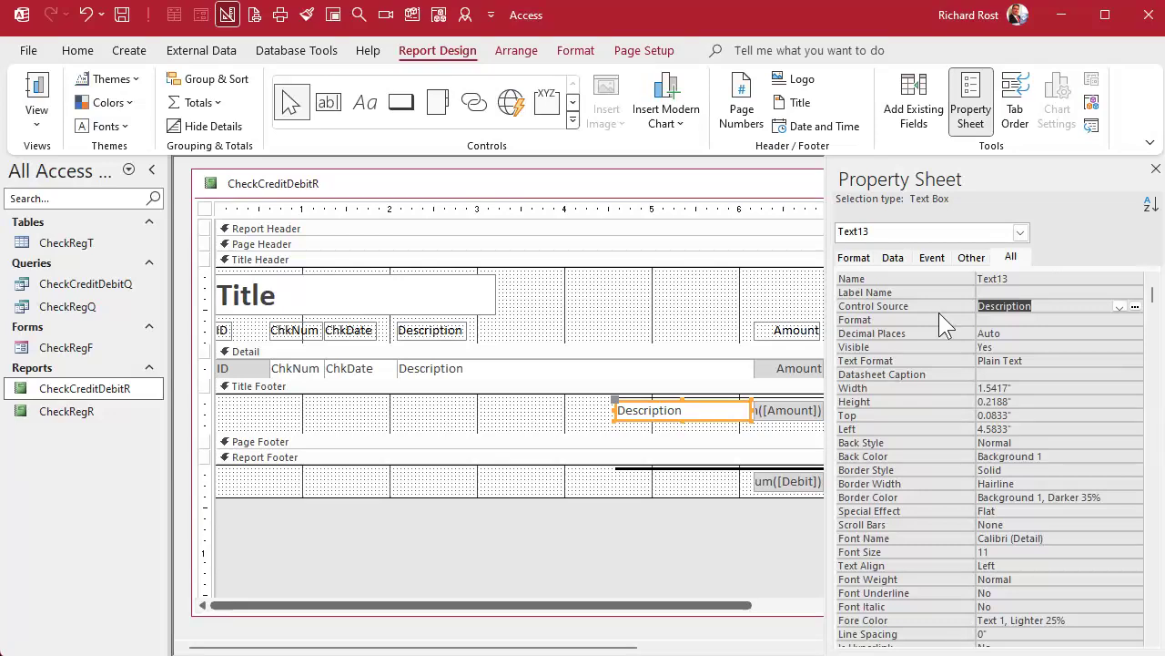
key(Delete)
text(=)
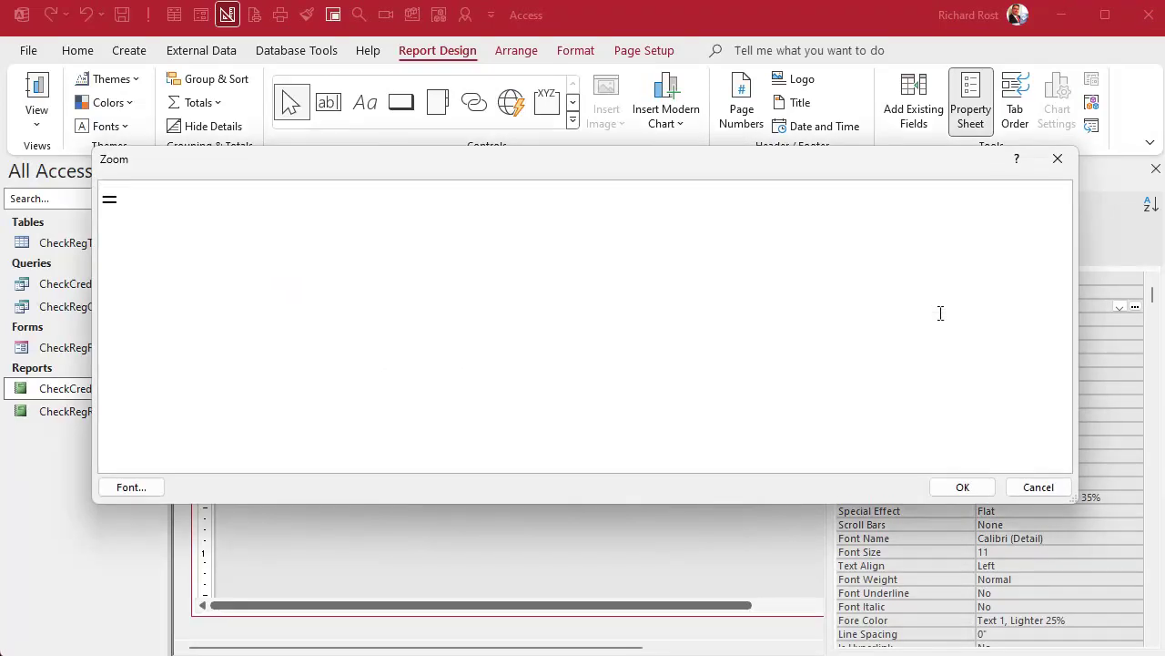
text("Sum o)
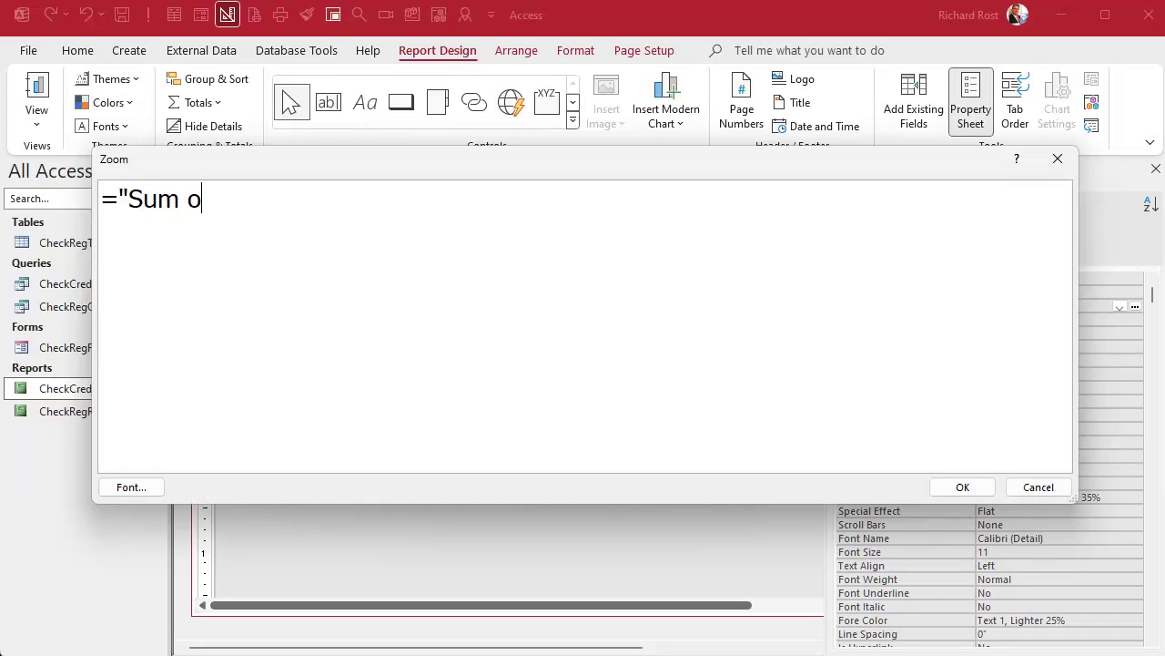
text(f " & Title)
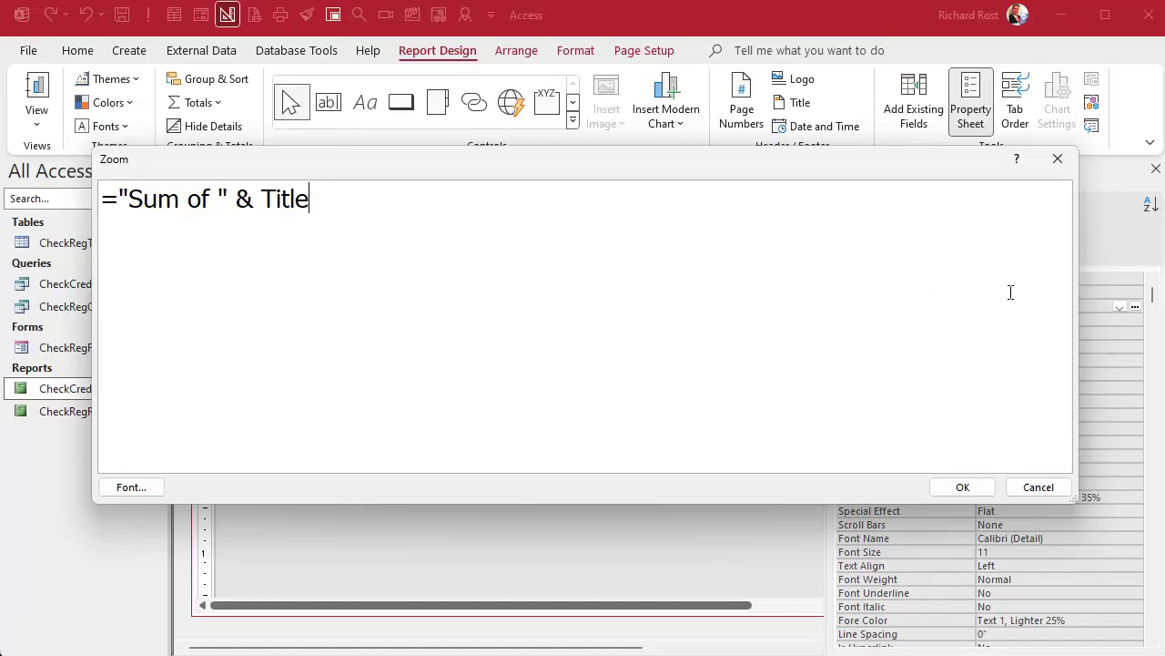
click(967, 491)
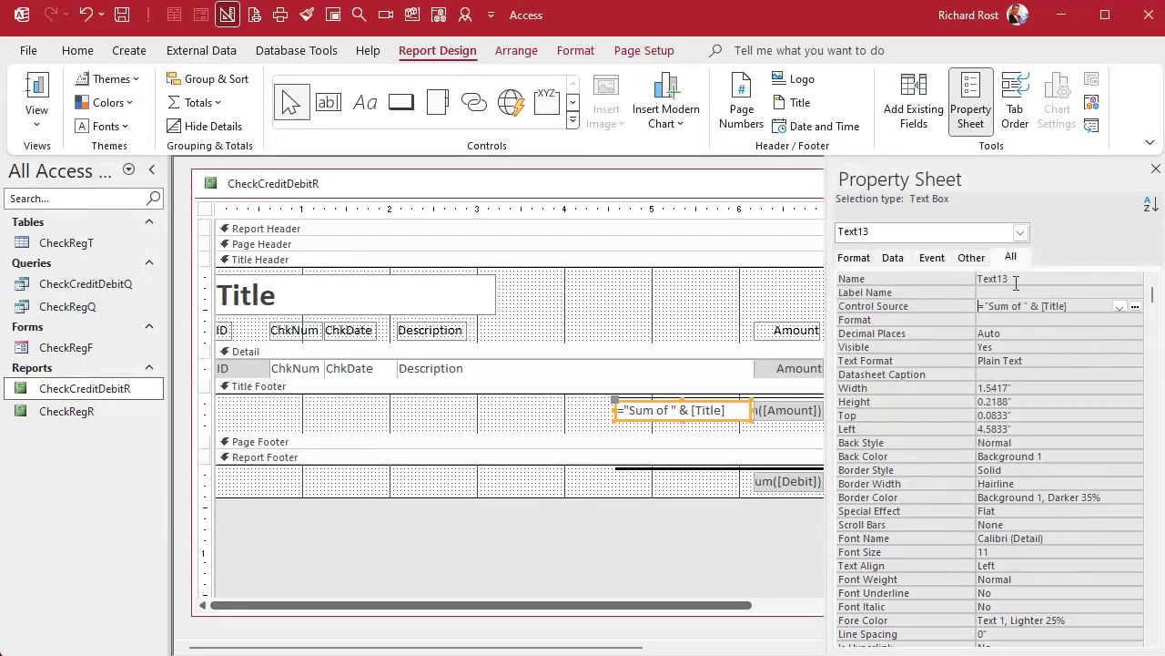
Name the Title Footer's "Sum of" text box TitleTotal and close its properties
text(TitleTotal)
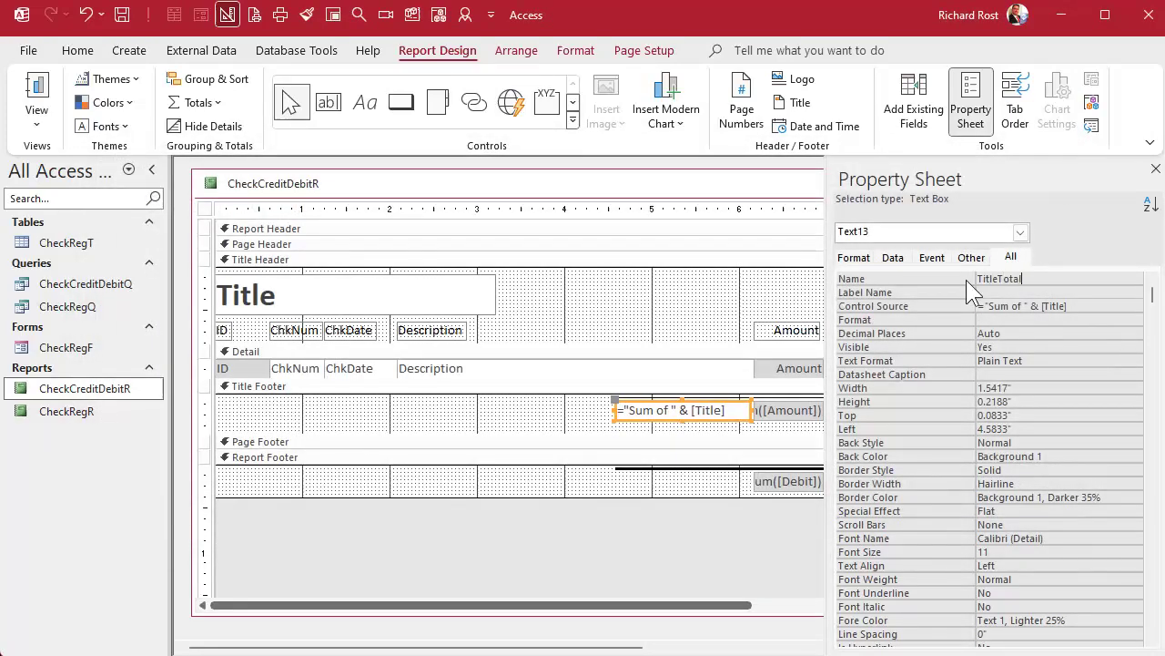
key(Return)
click(1156, 169)
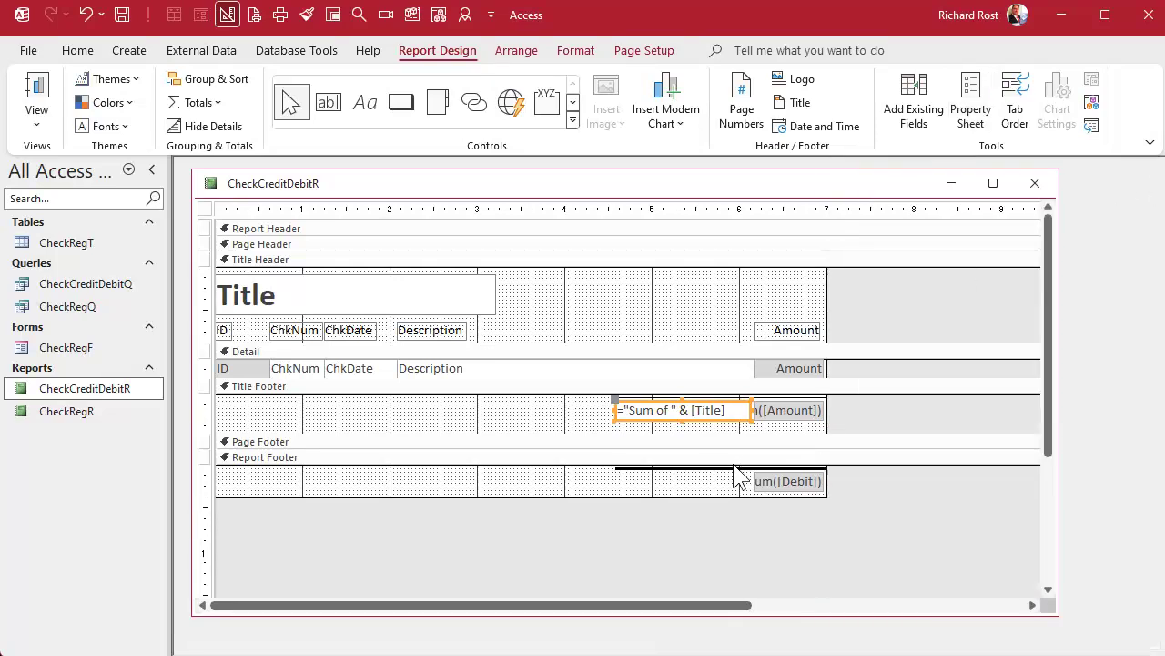
Copy the Description label into the Report Footer, place it just before the grand total and change its caption to Total
click(712, 489)
click(429, 329)
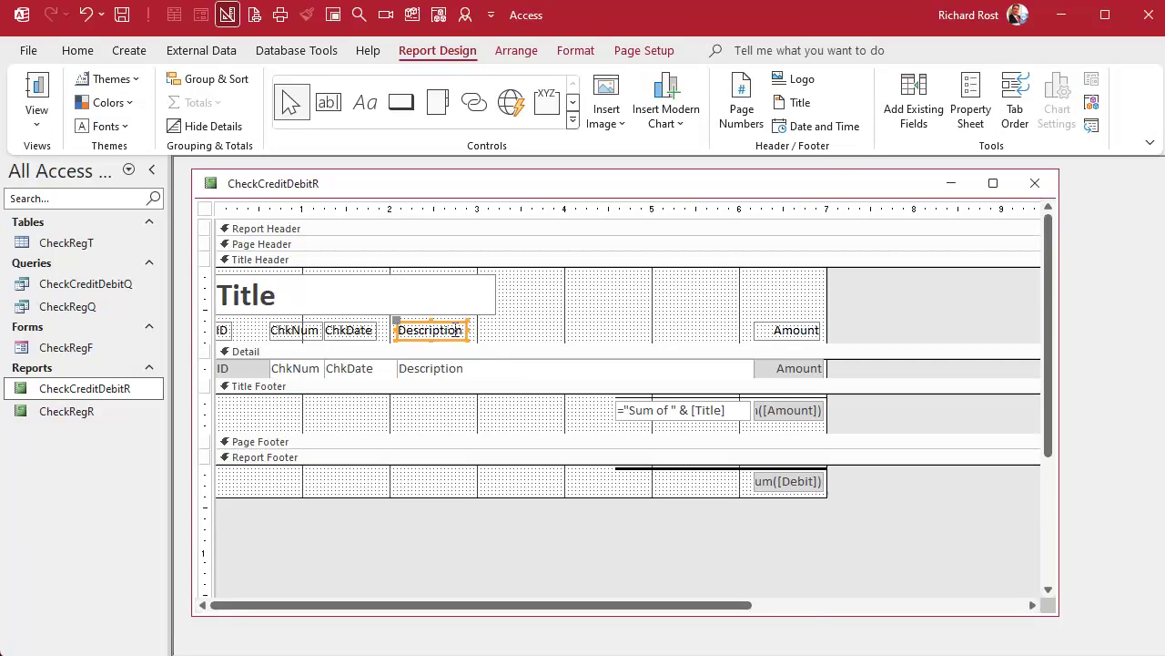
click(507, 490)
key(ctrl+v)
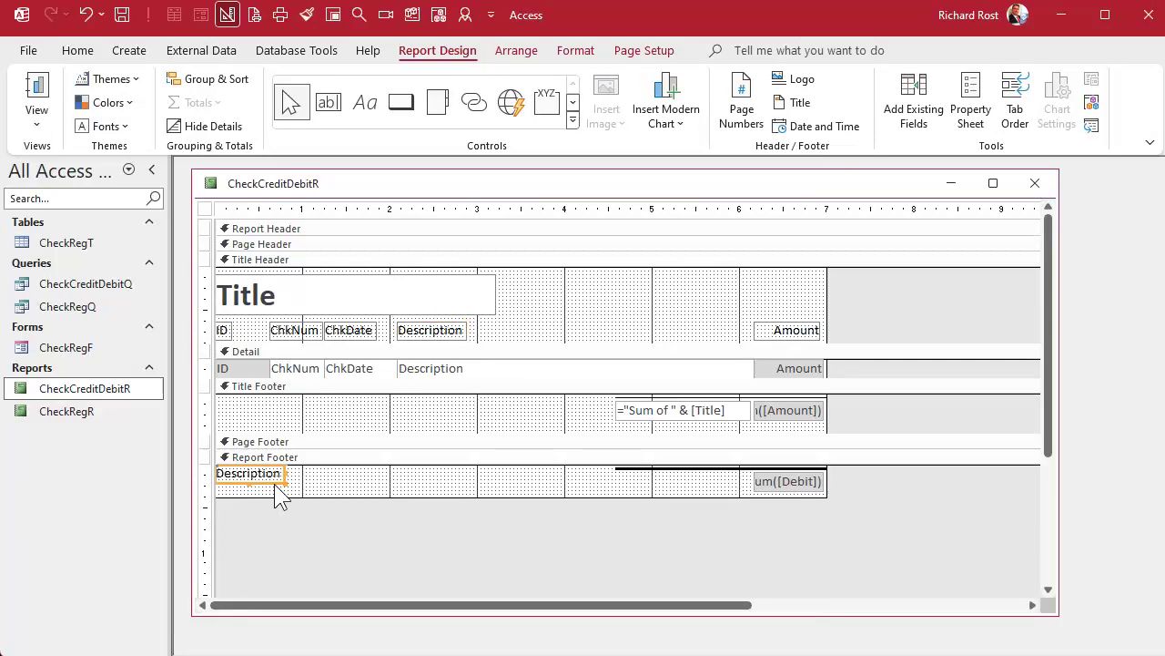
drag(276, 489, 726, 481)
double_click(726, 481)
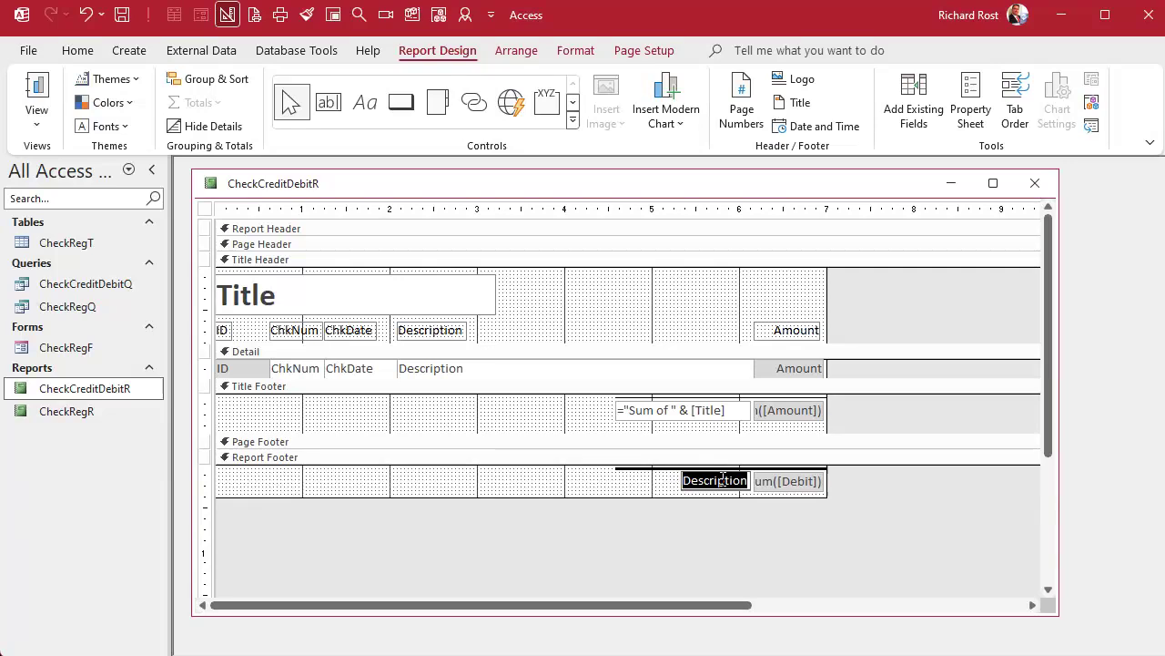
text(Total)
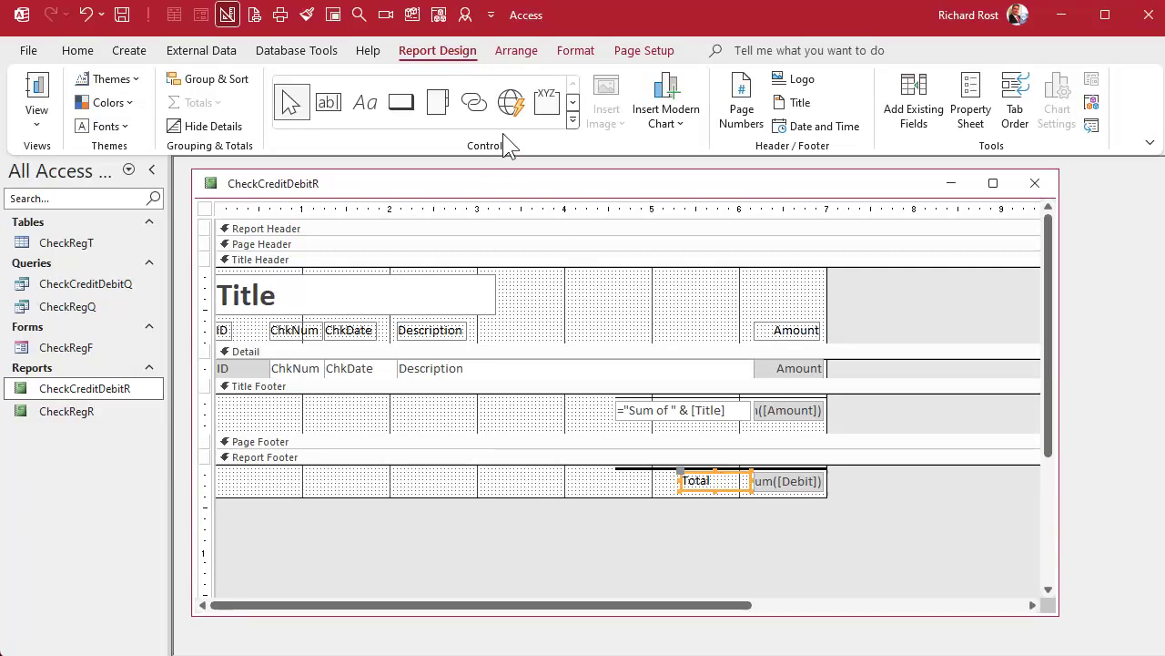
Right-align the Total label in the Report Footer and the "Sum of" text box in the Title Footer
click(575, 48)
click(349, 113)
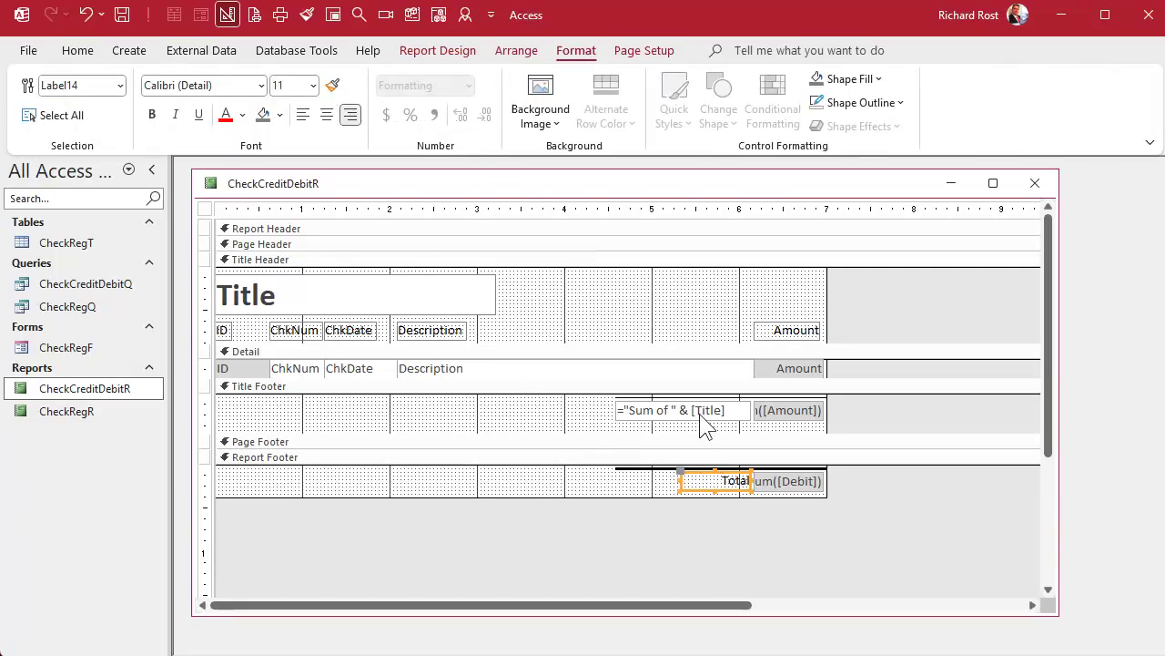
click(632, 410)
click(350, 114)
click(658, 302)
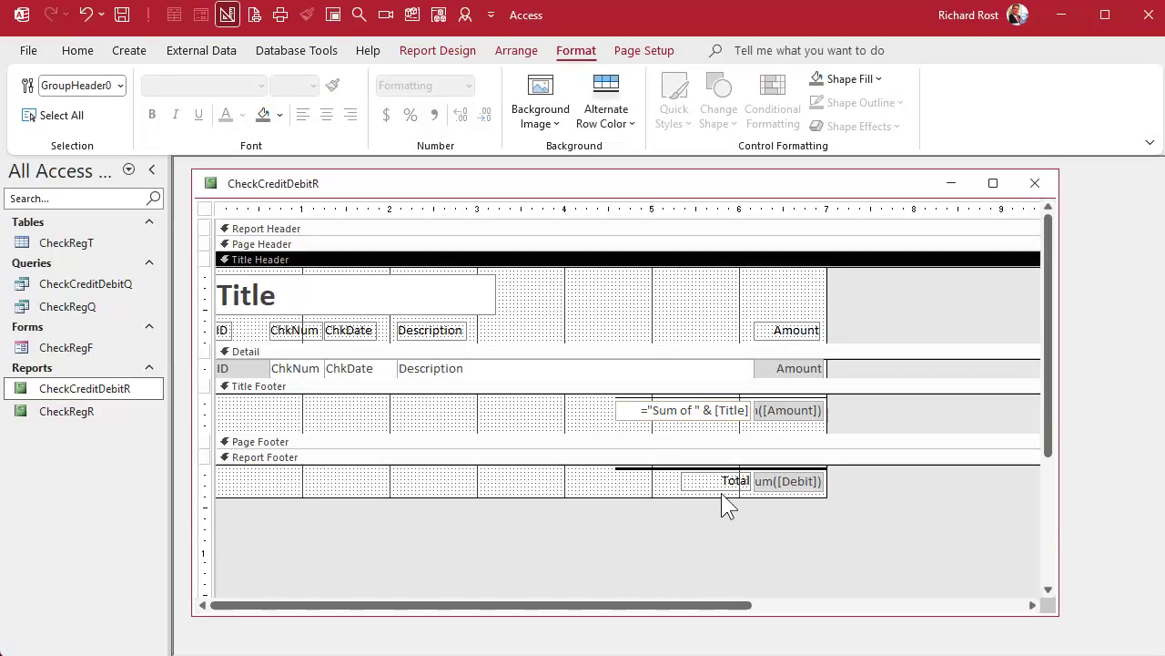
Make the Report Footer's Total label bold
click(724, 493)
click(724, 483)
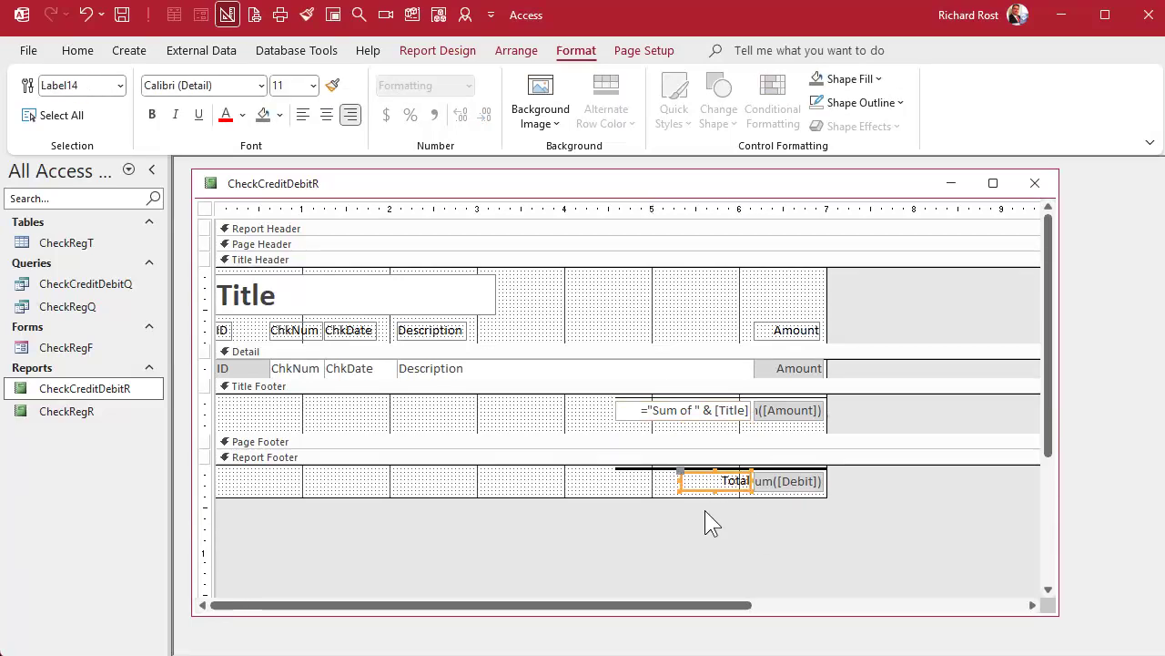
key(ctrl+b)
click(532, 527)
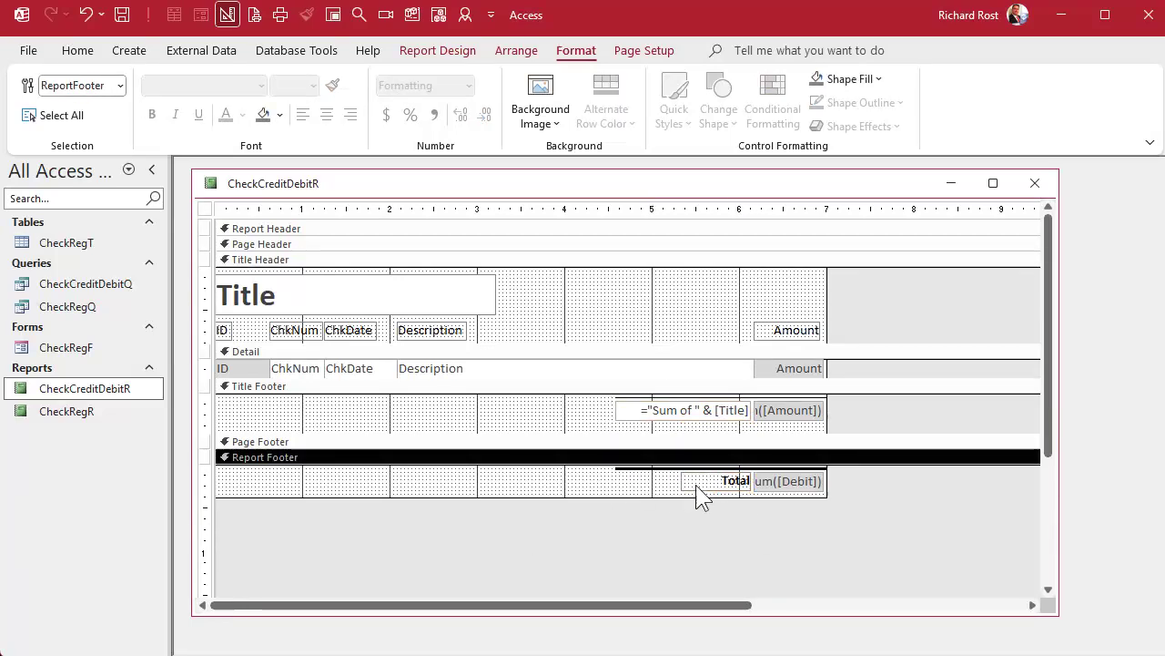
click(726, 483)
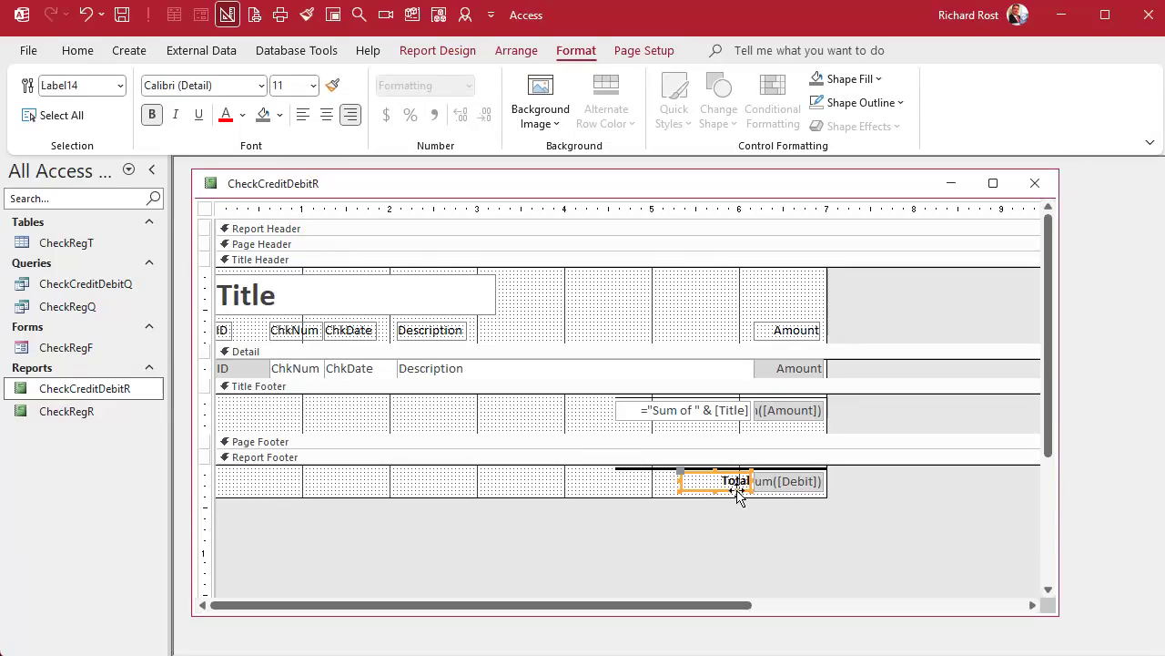
click(785, 484)
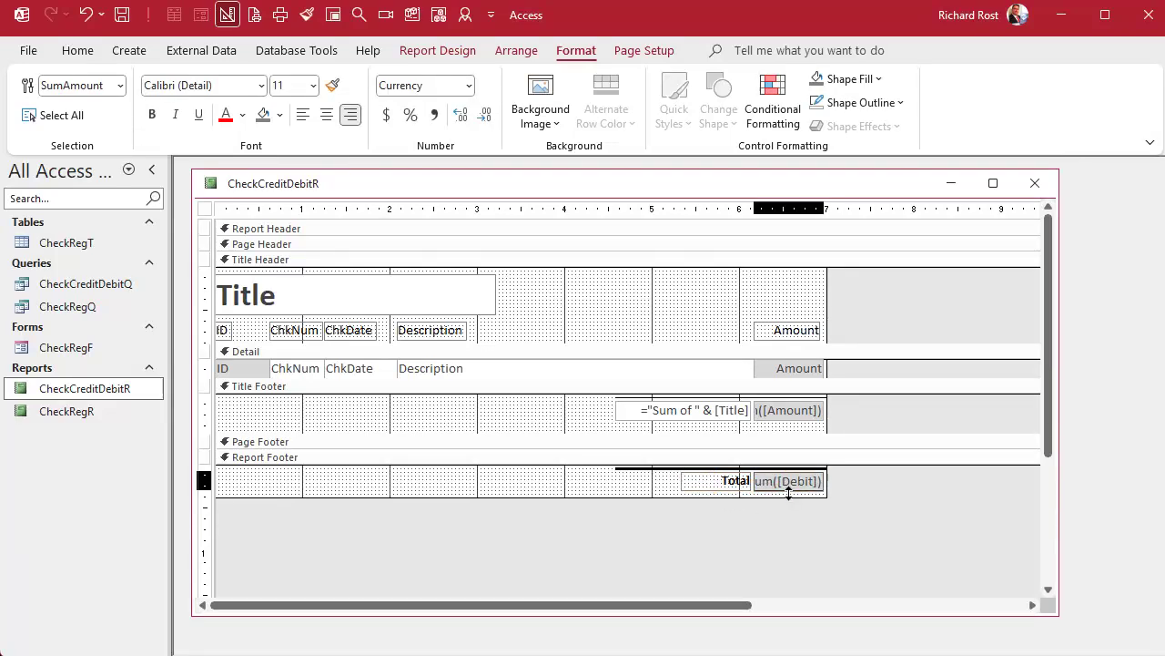
click(788, 423)
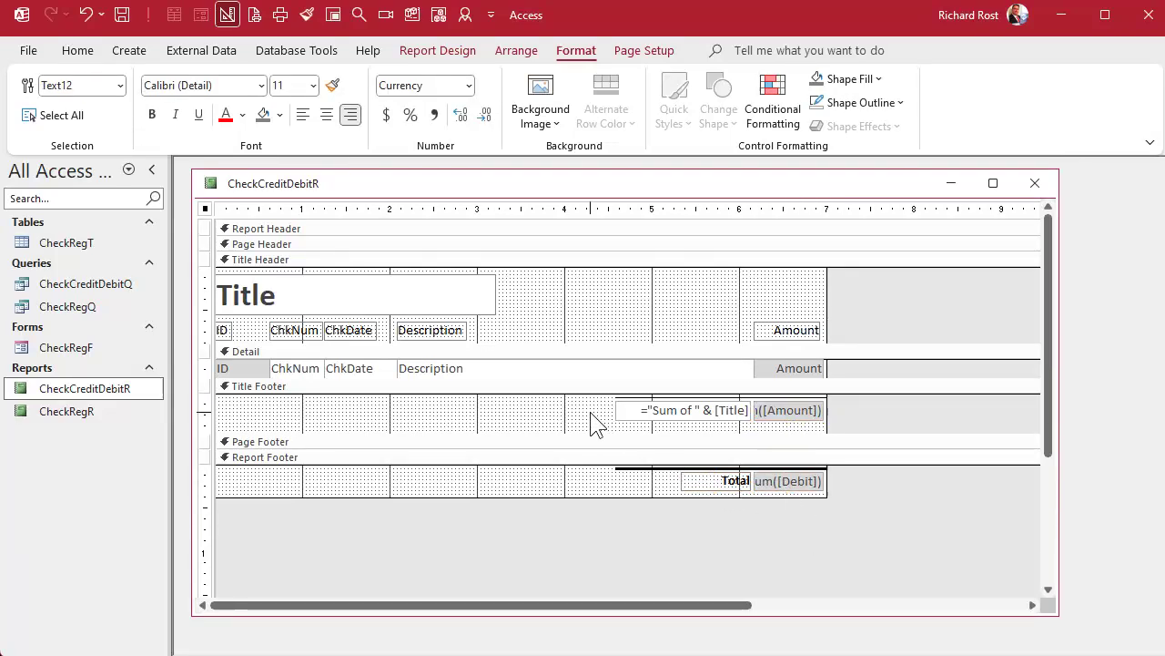
drag(593, 421, 786, 416)
right_click(788, 423)
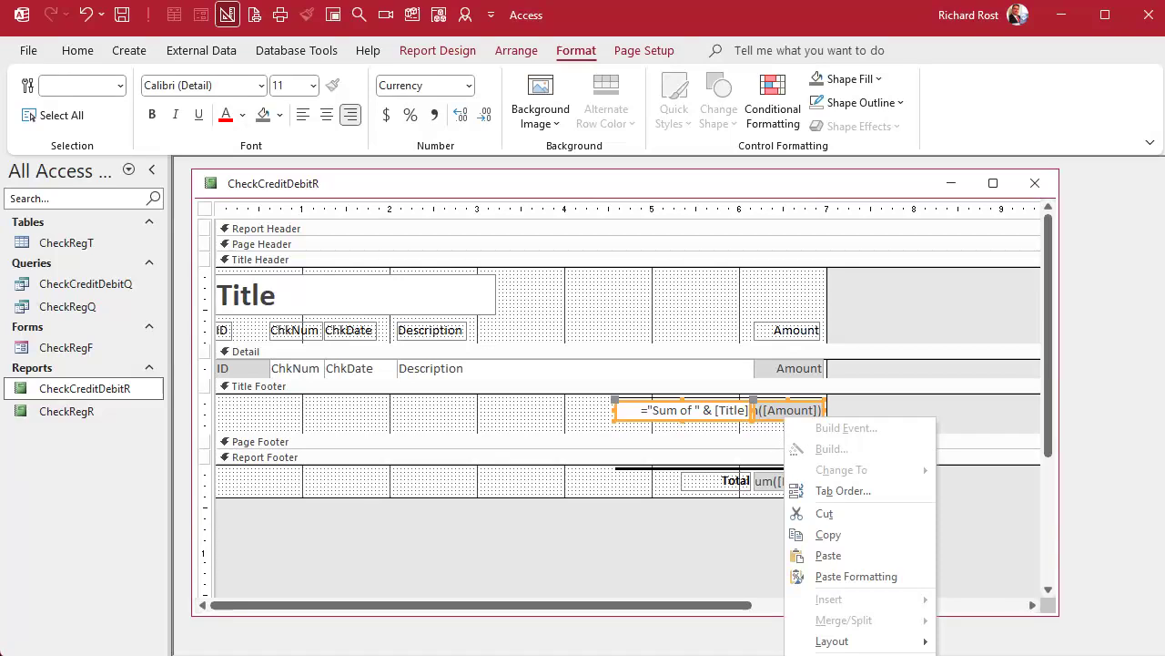
click(950, 410)
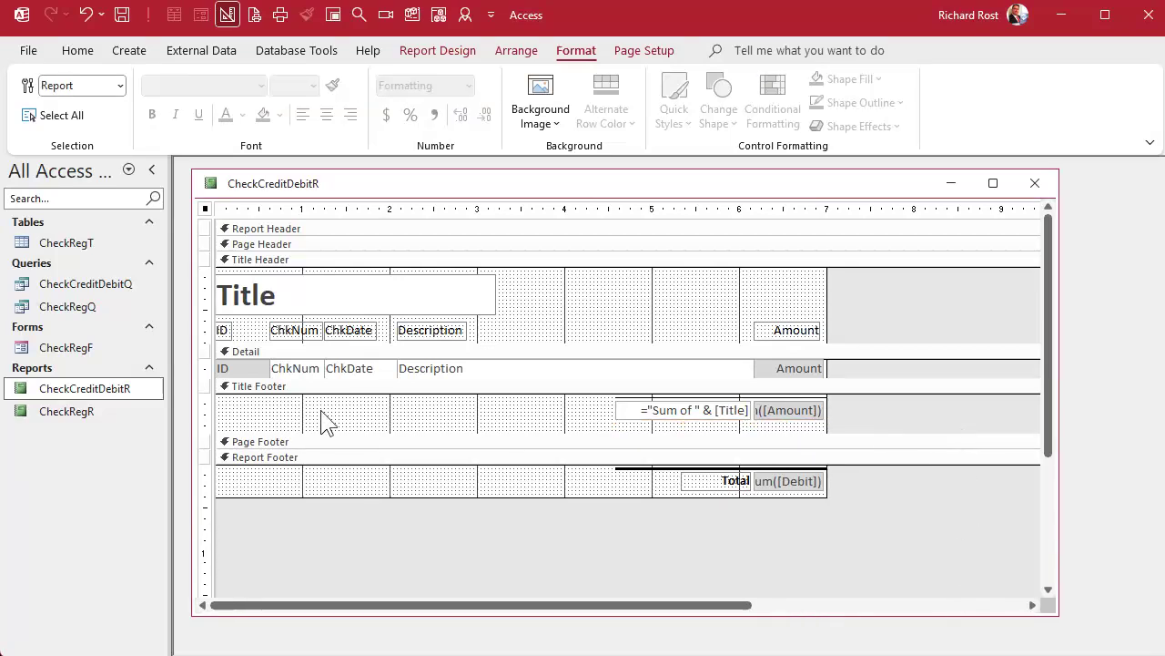
click(223, 368)
right_click(226, 370)
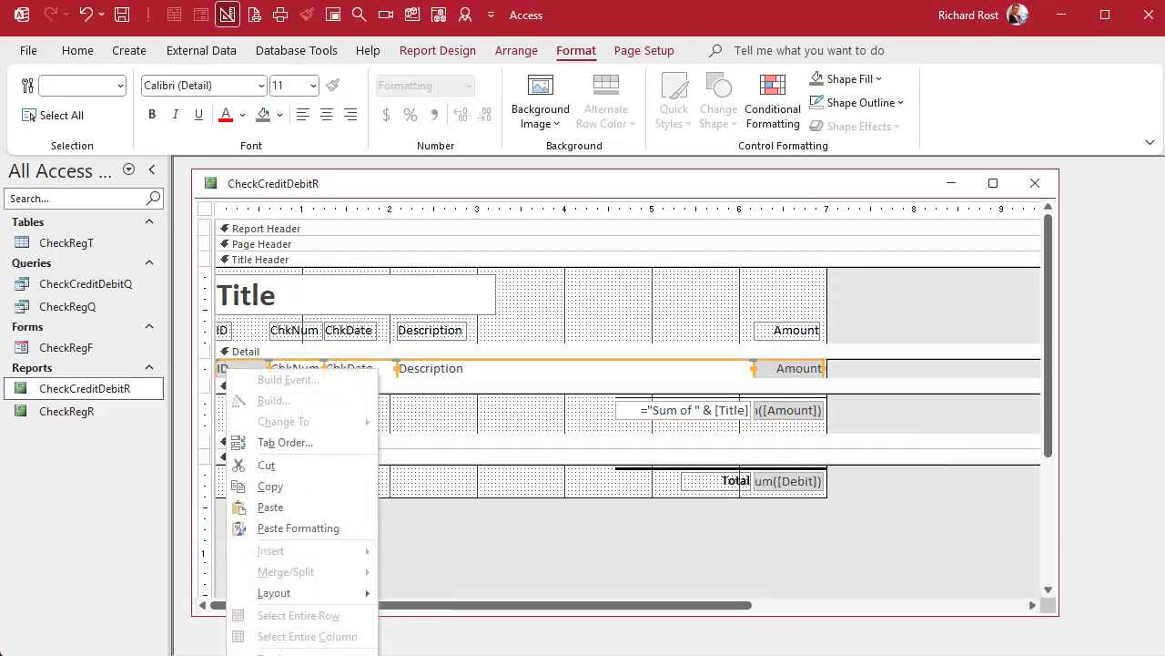
click(518, 411)
click(585, 314)
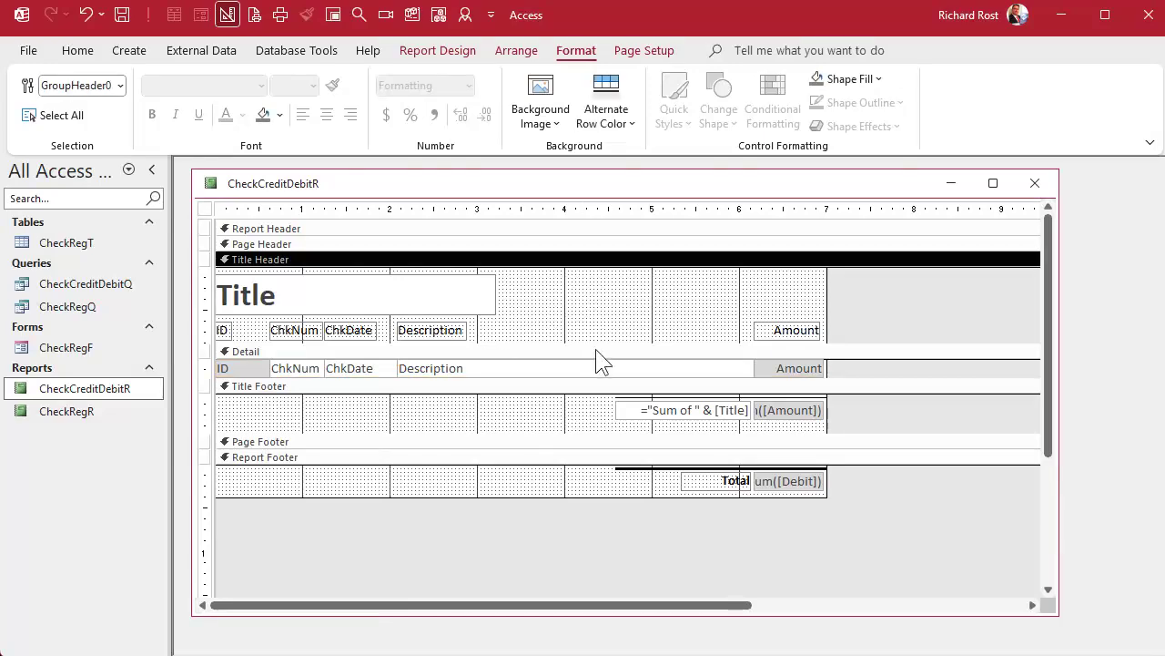
Reopen CheckCreditDebitR in print preview, enlarged in a wider window, to check the group subtotals and the net total
click(610, 327)
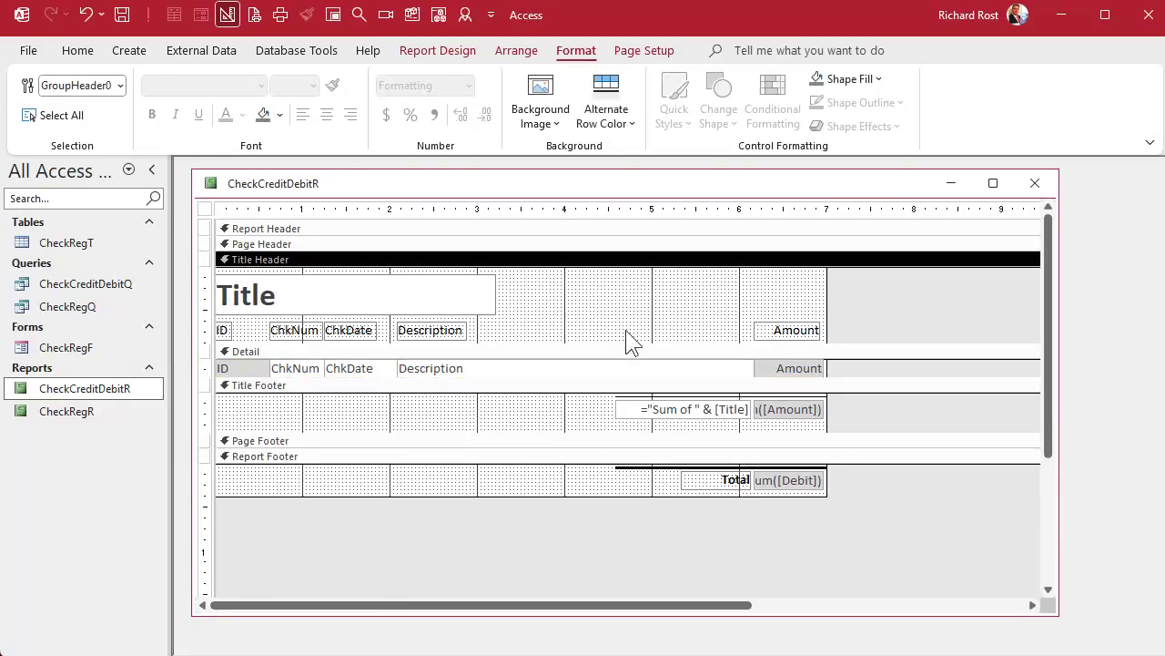
click(1034, 183)
right_click(107, 394)
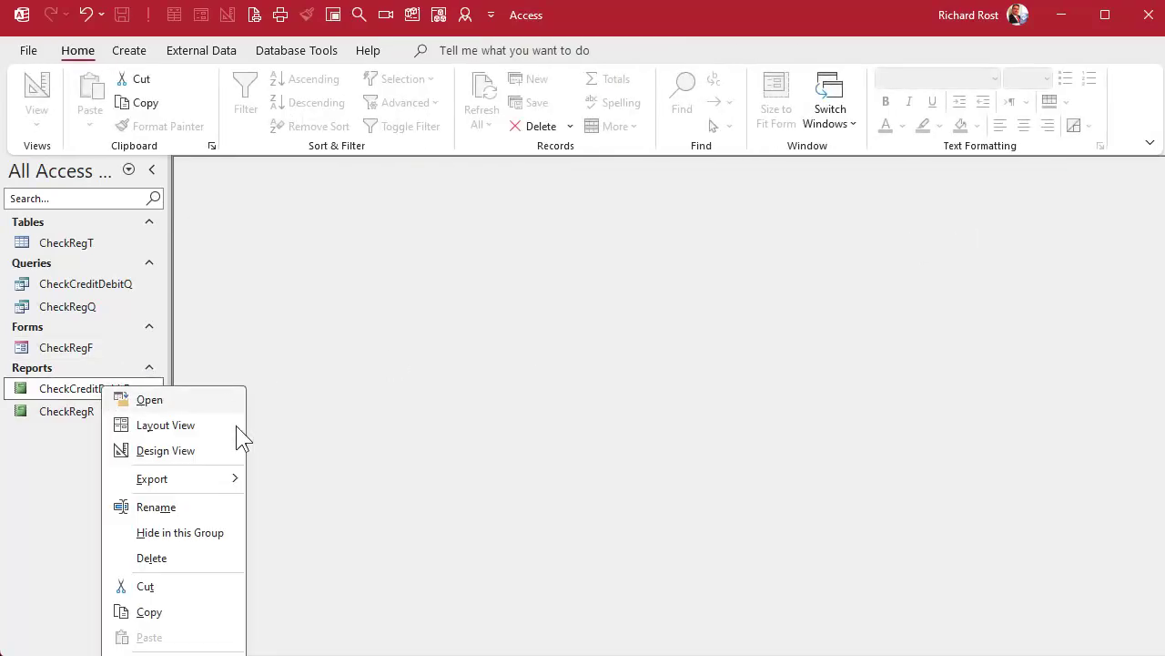
click(137, 398)
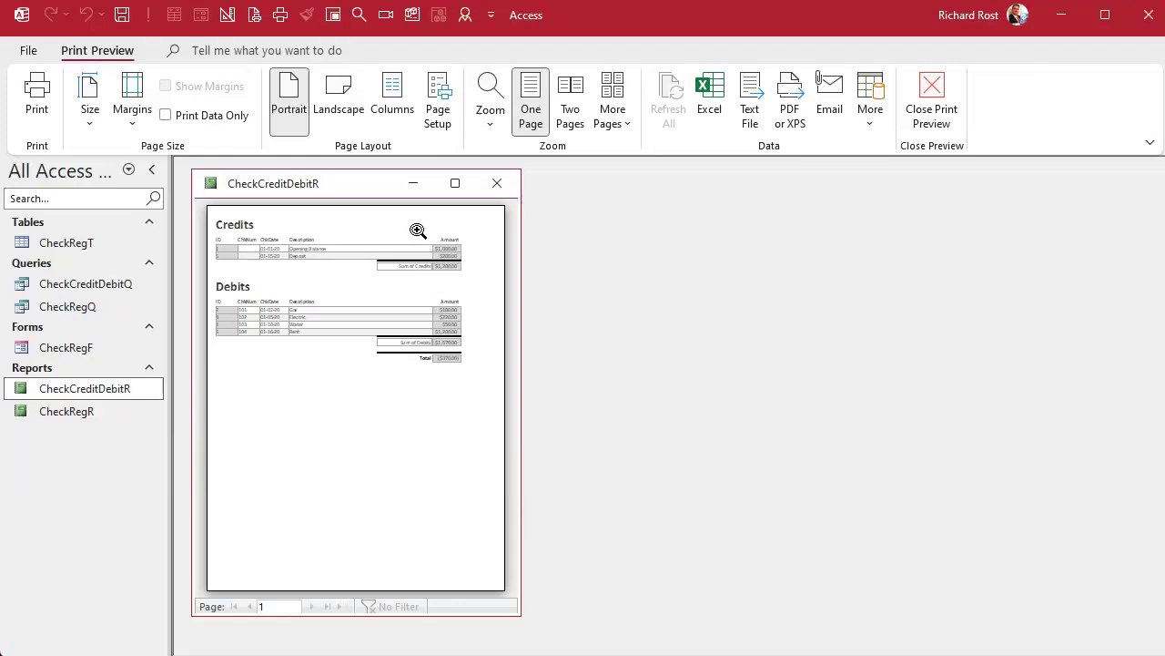
click(417, 229)
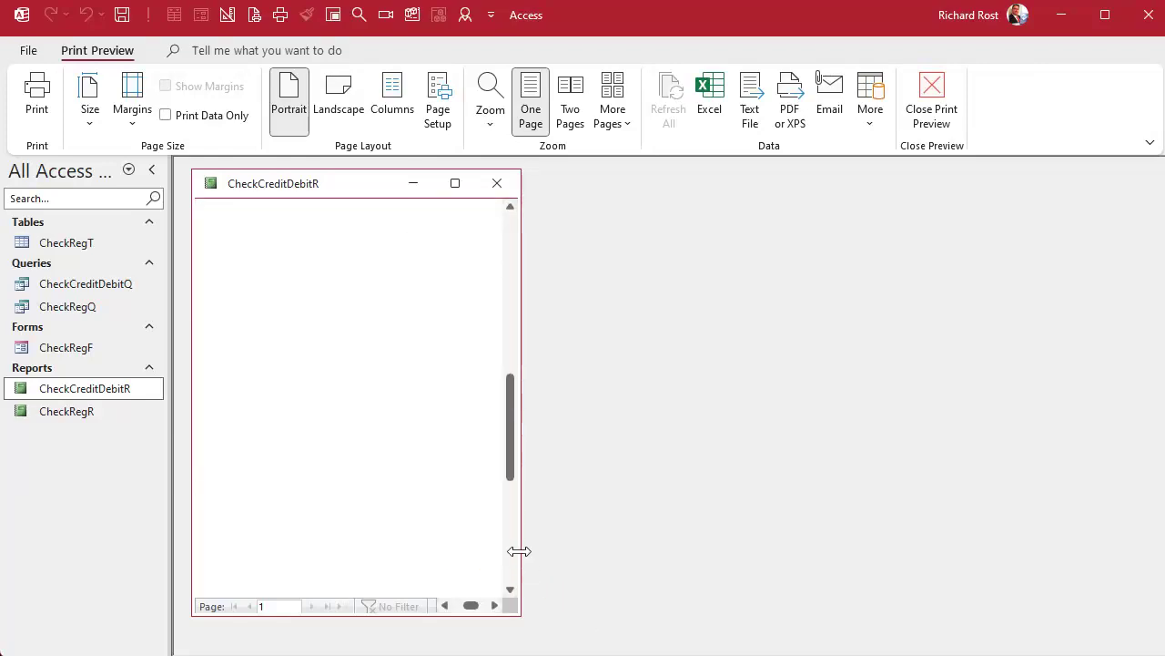
drag(520, 279, 996, 283)
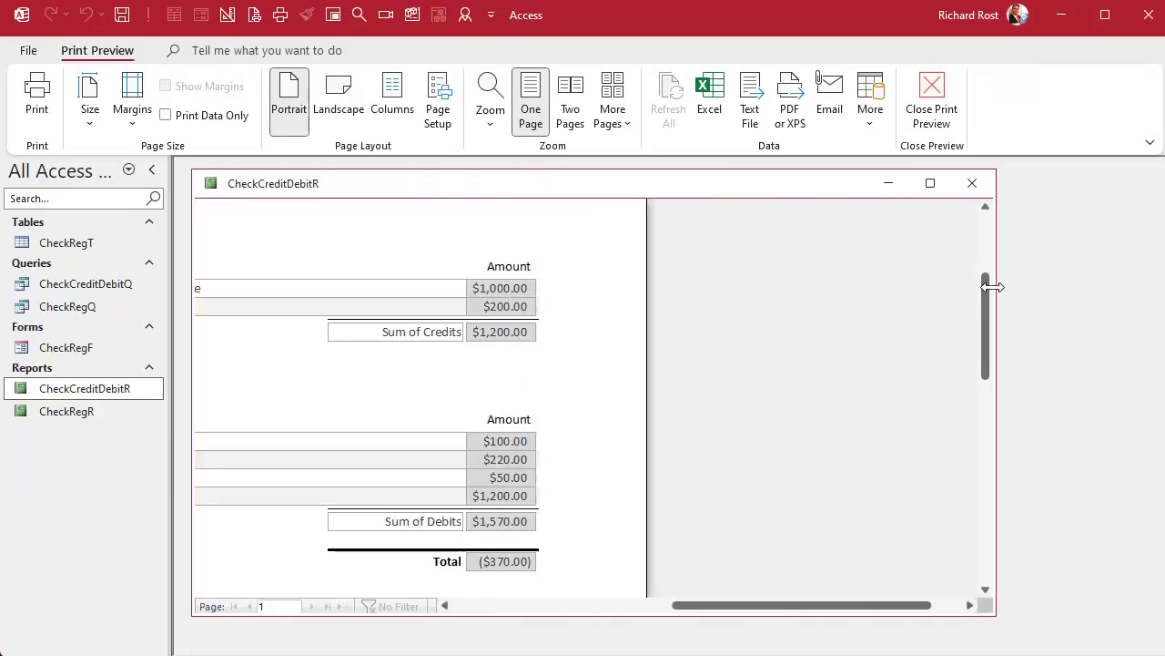
click(405, 349)
click(686, 244)
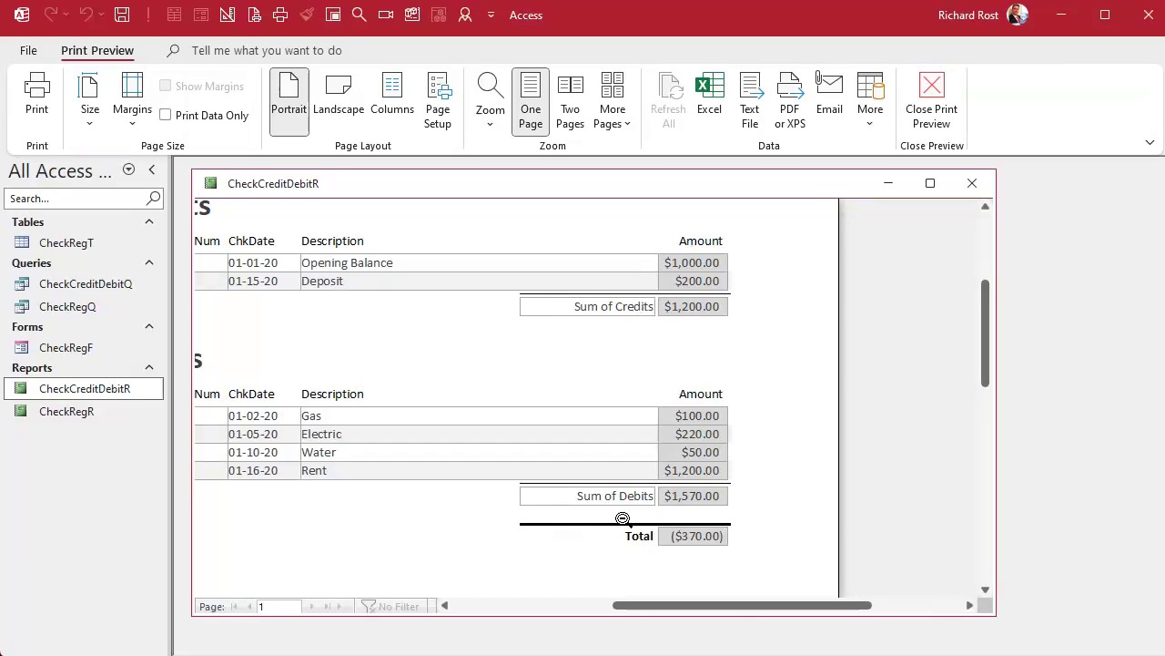
Return the report to Design View and change the shape outline of the "Sum of" text box and the Report Footer's Total label
right_click(715, 192)
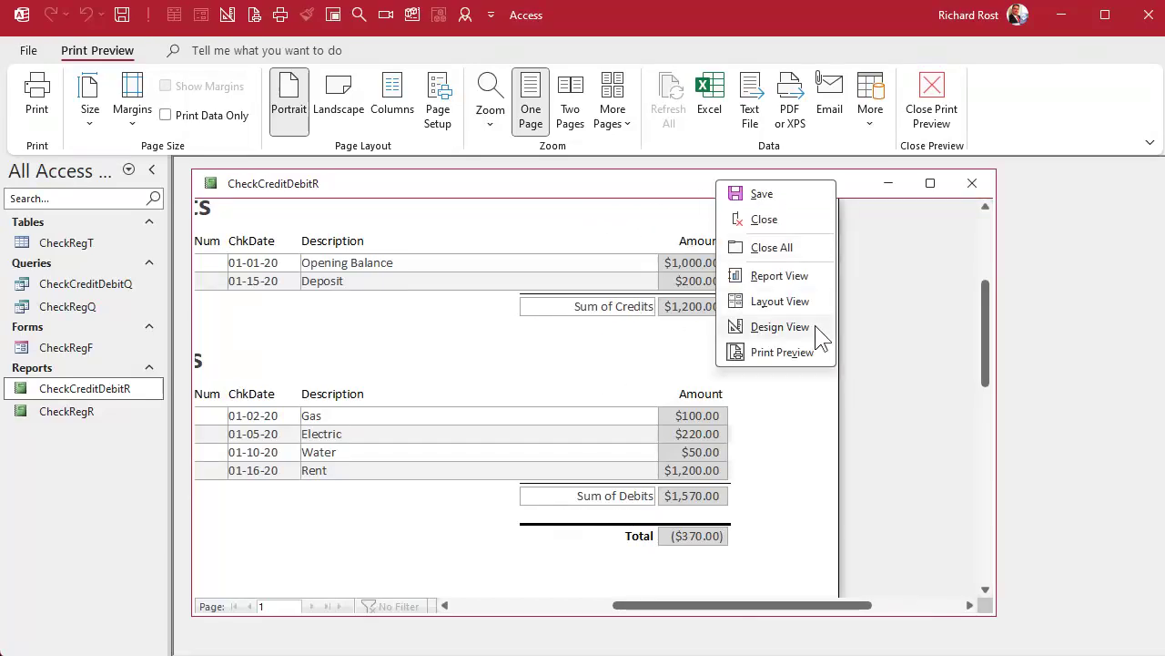
click(813, 316)
click(692, 408)
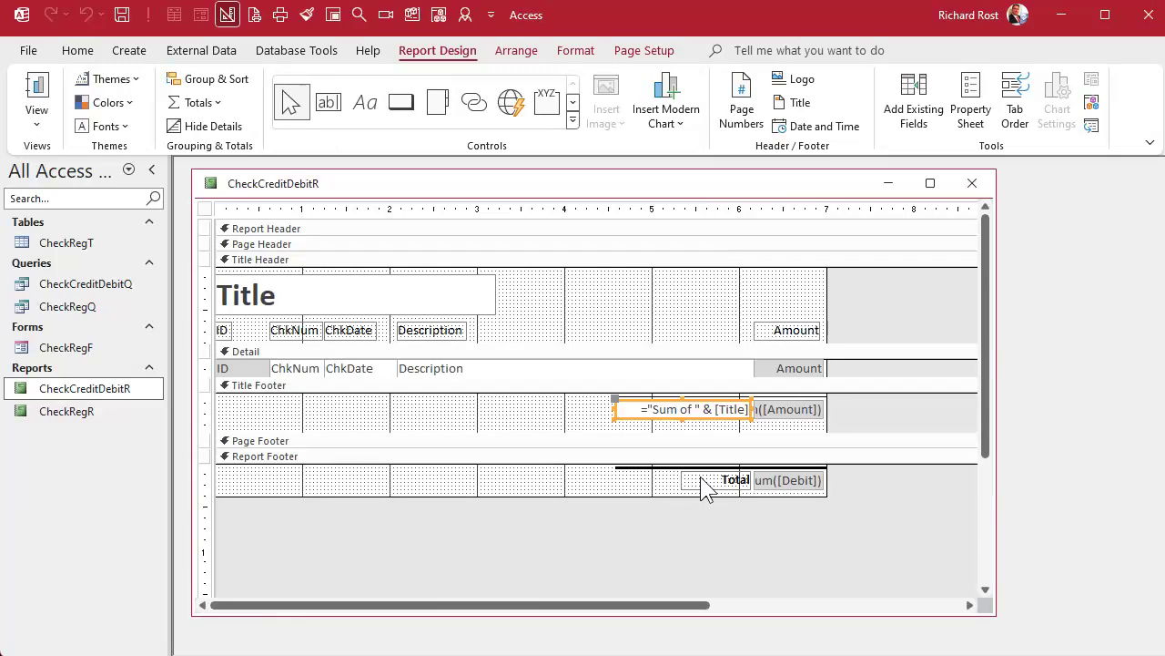
shift+click(703, 481)
click(576, 50)
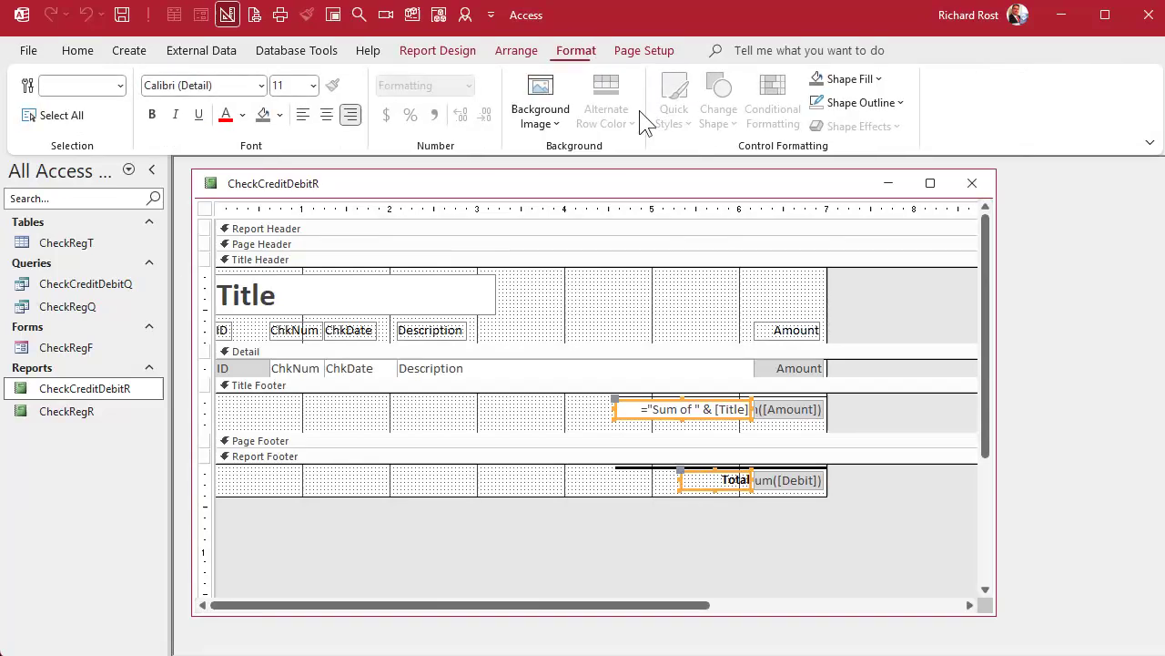
click(860, 104)
click(828, 424)
click(500, 421)
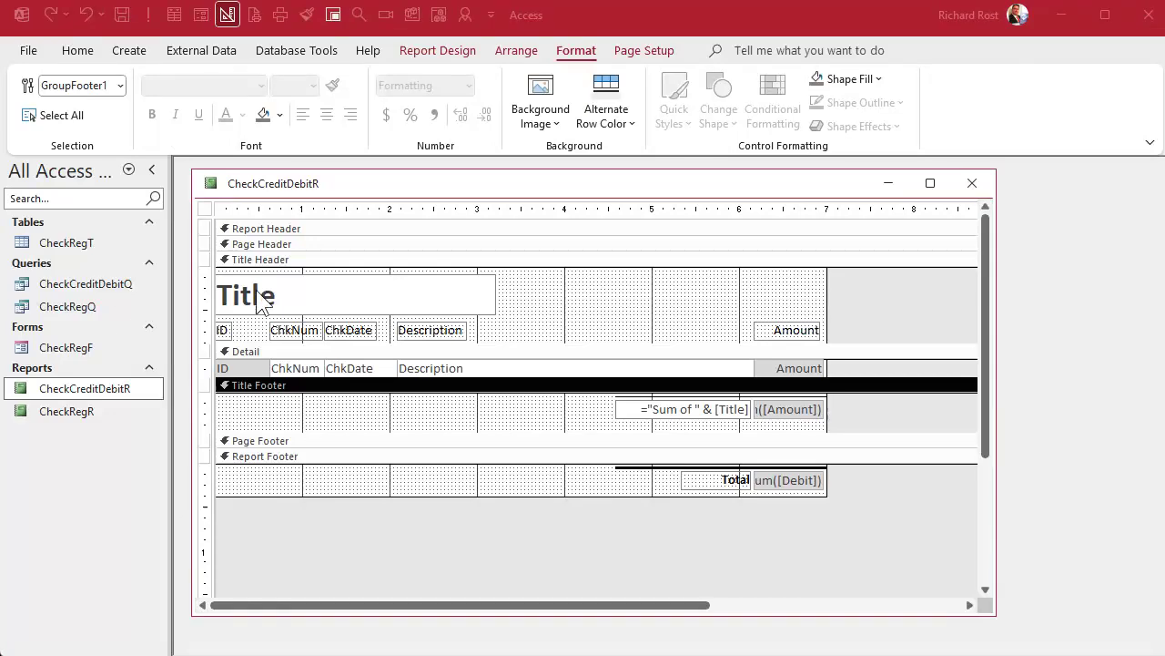
Open the CheckRegF form and set the ChkDate of Opening Balance to 4/20 and of Gas to 4/21
double_click(89, 351)
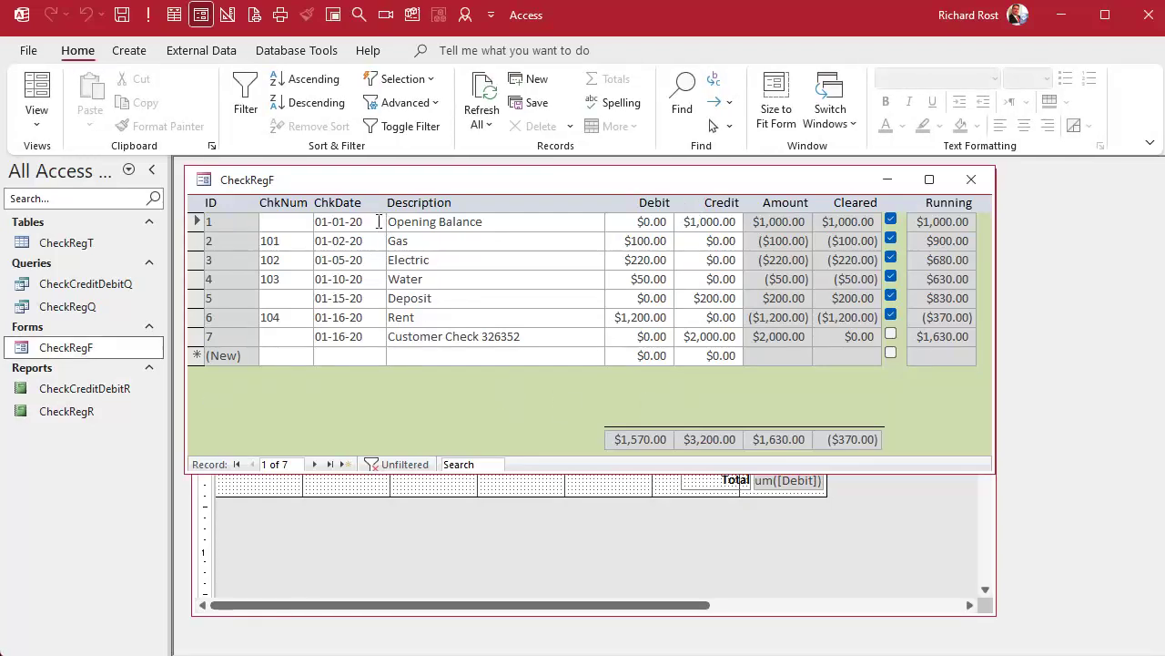
key(Tab)
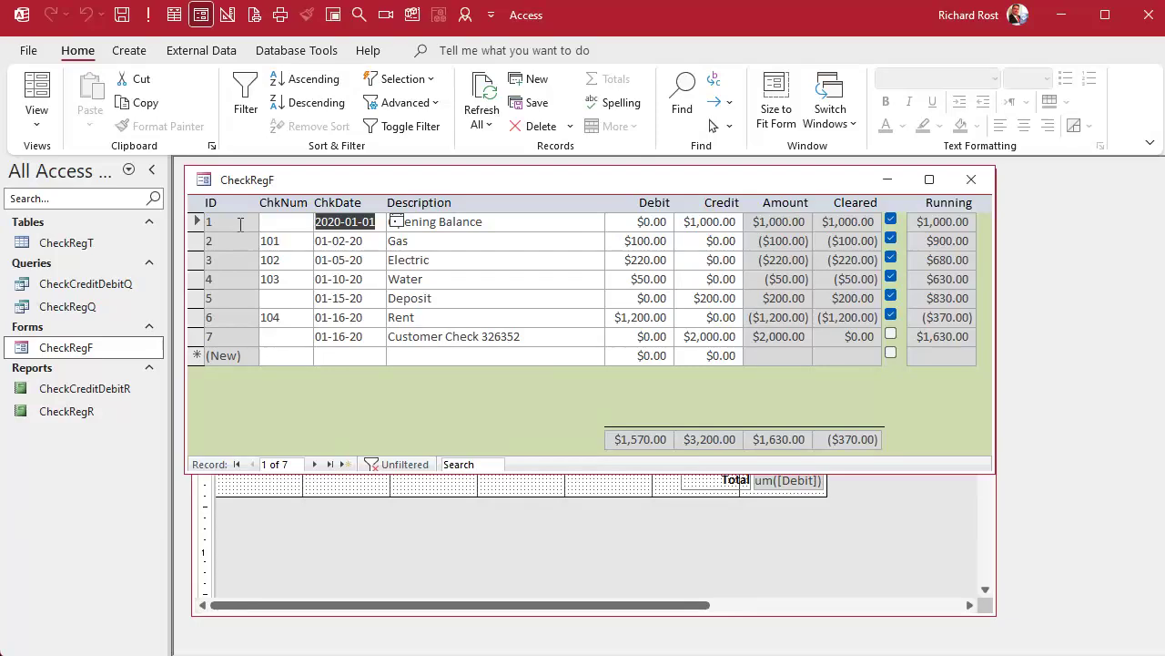
text(4/)
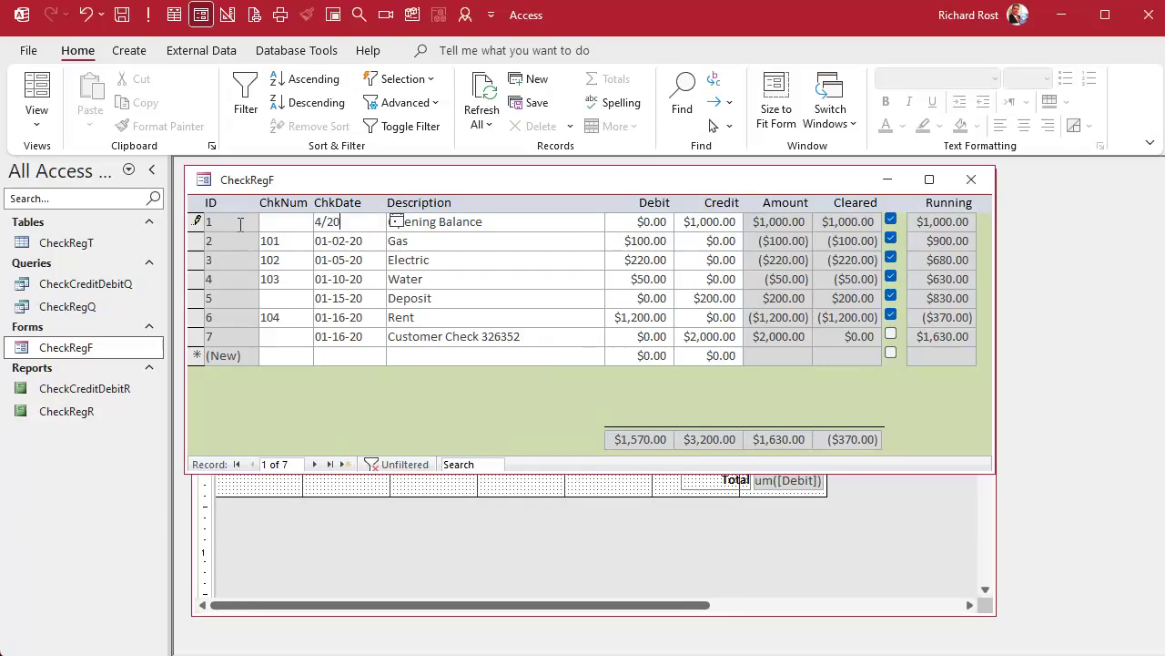
text(20)
key(Tab)
key(Tab)
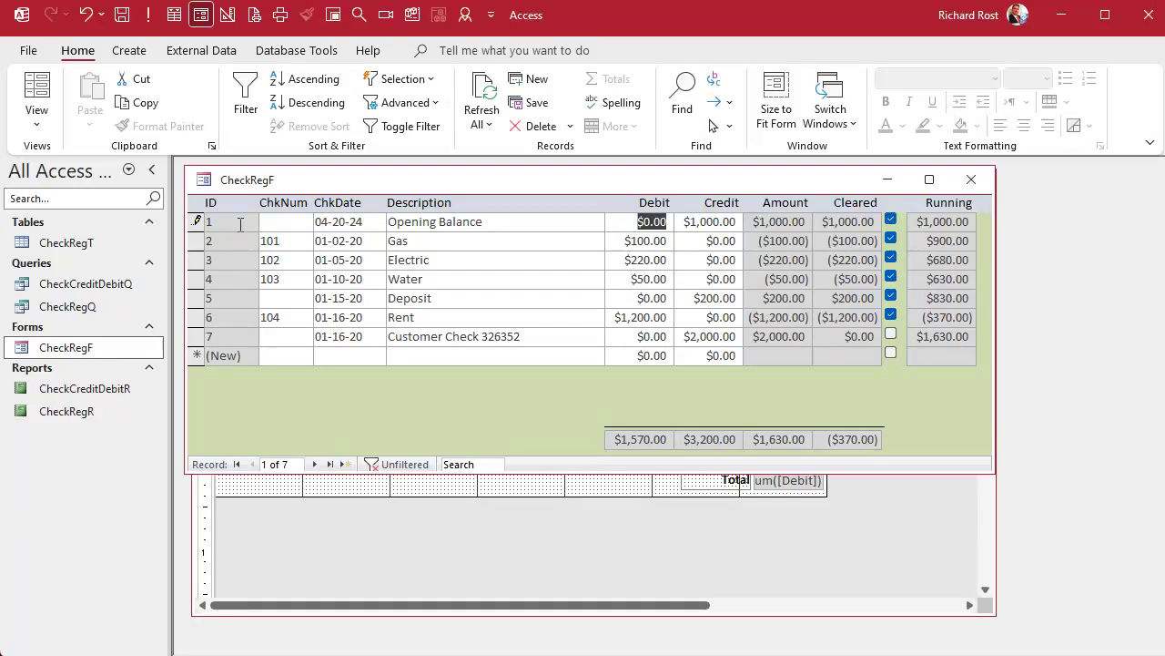
key(Tab)
key(Tab)
text(4)
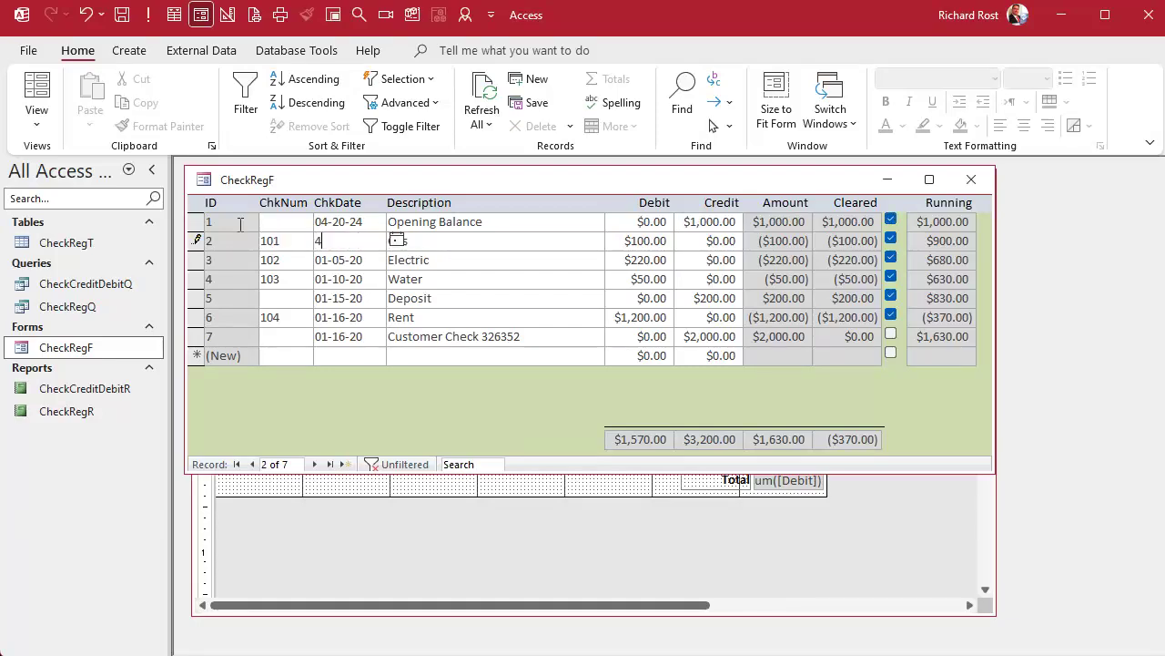
text(/21)
Set the Electric record's ChkDate to 4/23 and the Opening Balance record's ChkDate to 3/25
click(326, 259)
drag(373, 260, 272, 261)
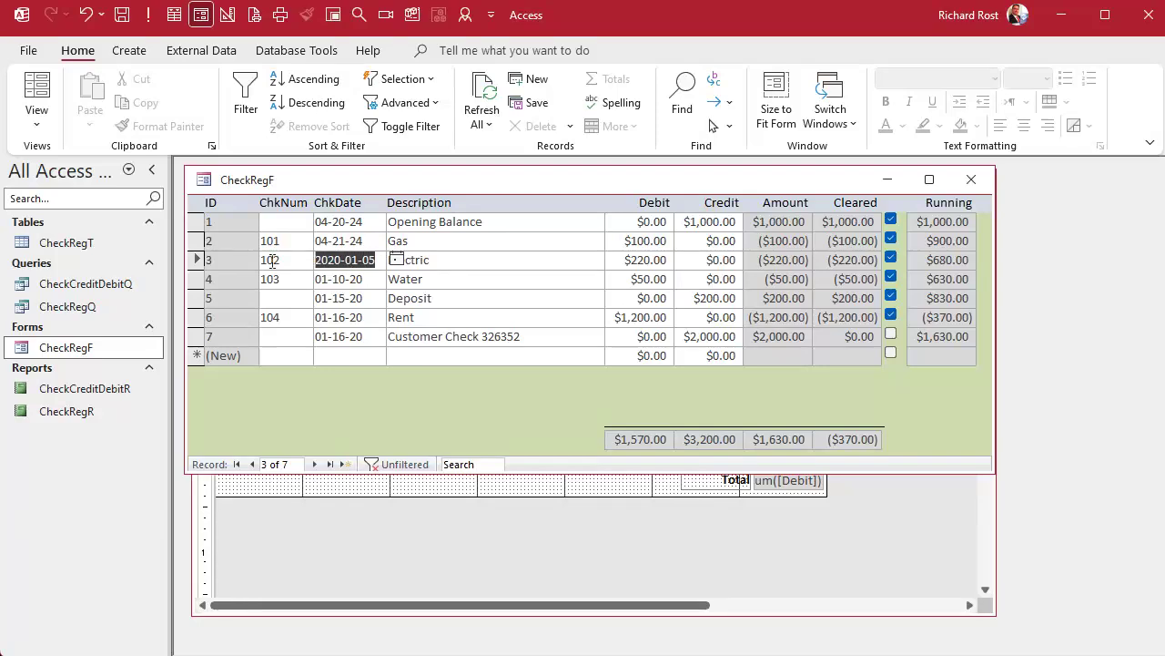
text(4/23)
key(Tab)
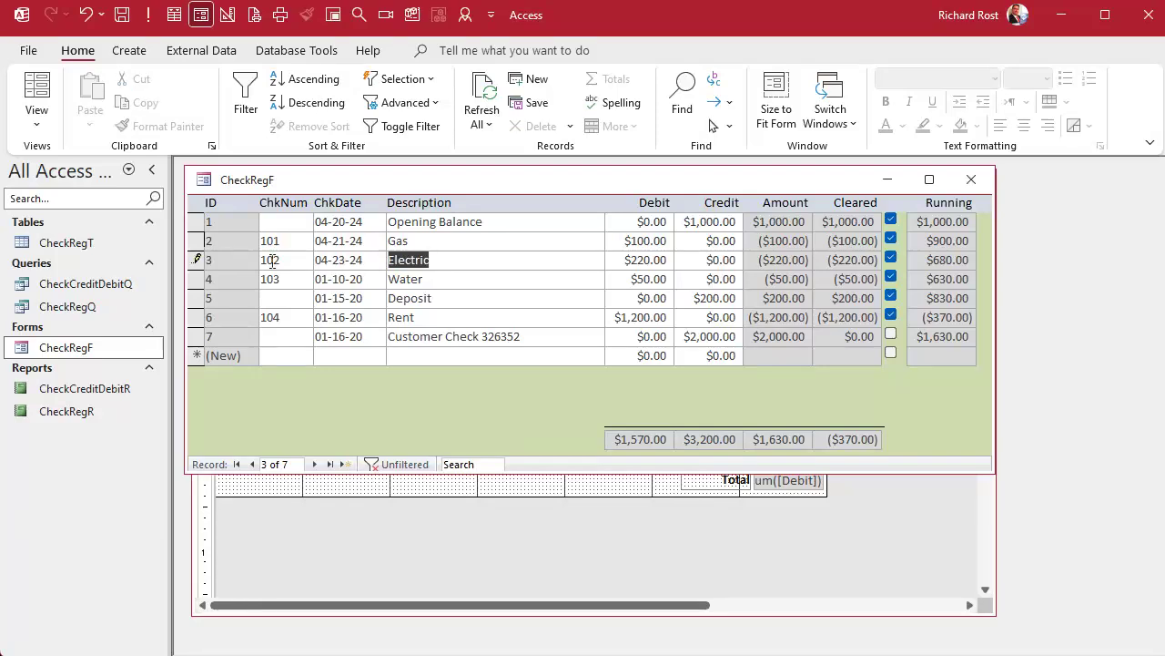
click(320, 280)
drag(366, 222, 264, 220)
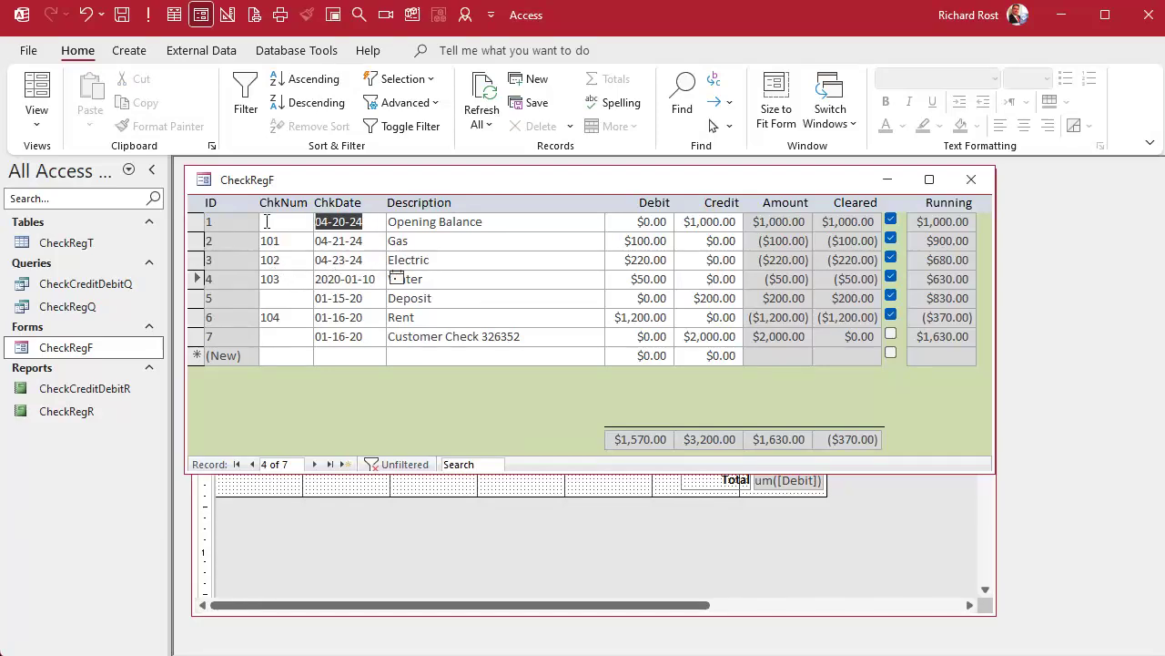
text(3/25)
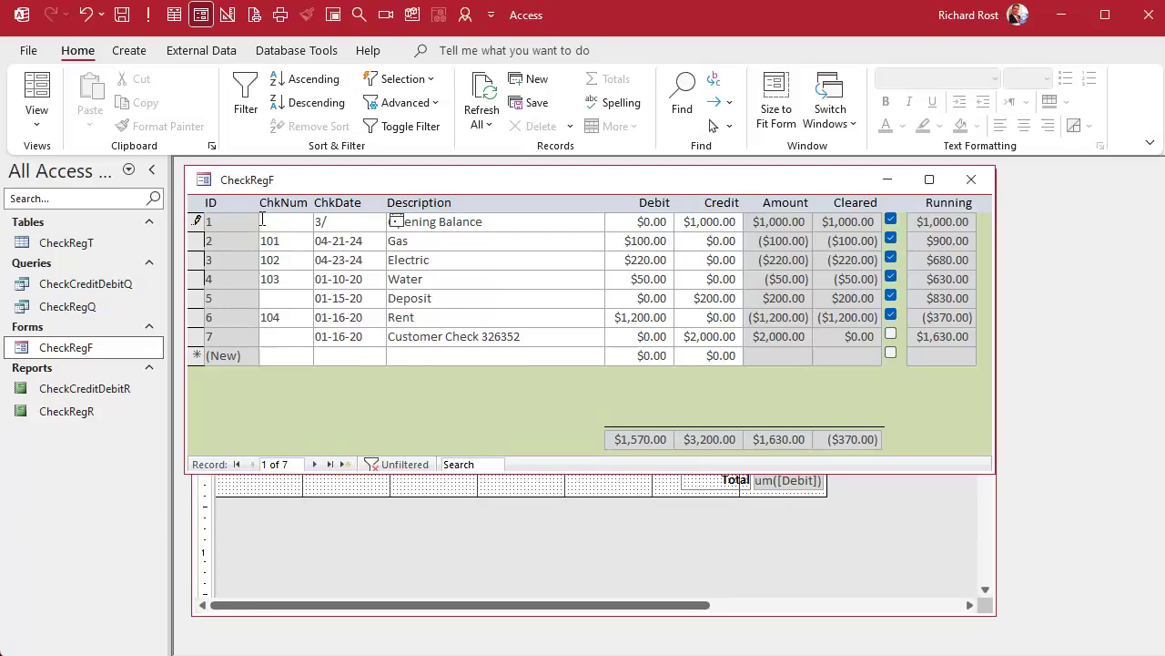
key(Tab)
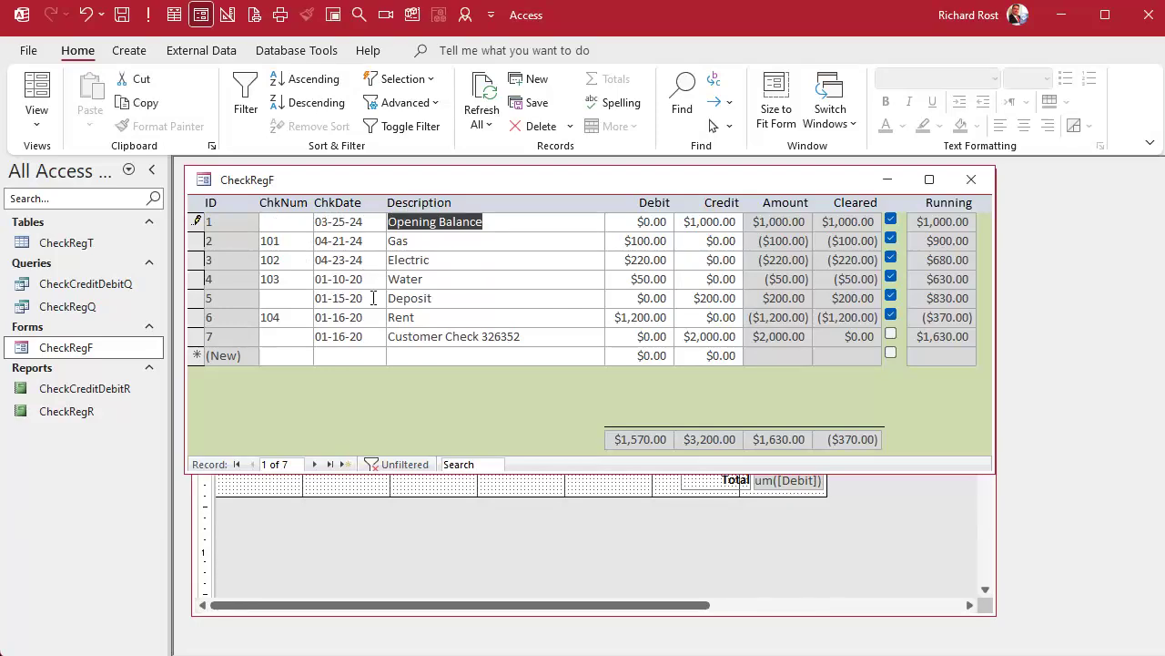
Set the Water record's ChkDate to 4/25 and the Deposit record's ChkDate to 4/26
drag(370, 266, 283, 261)
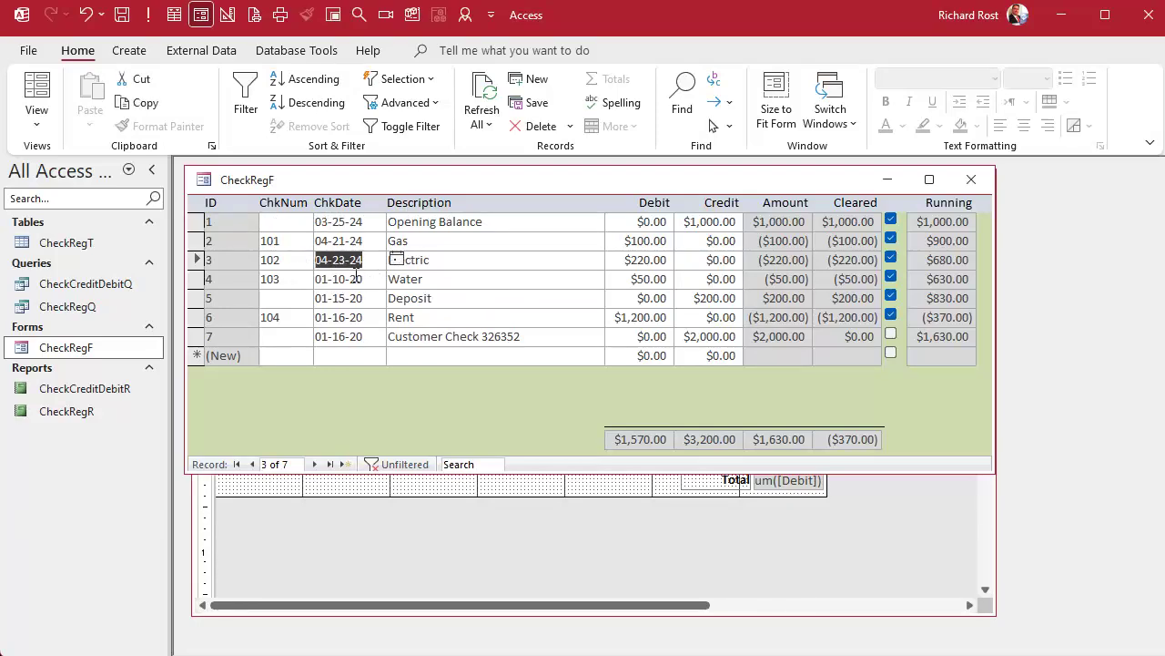
drag(355, 276, 266, 278)
key(Delete)
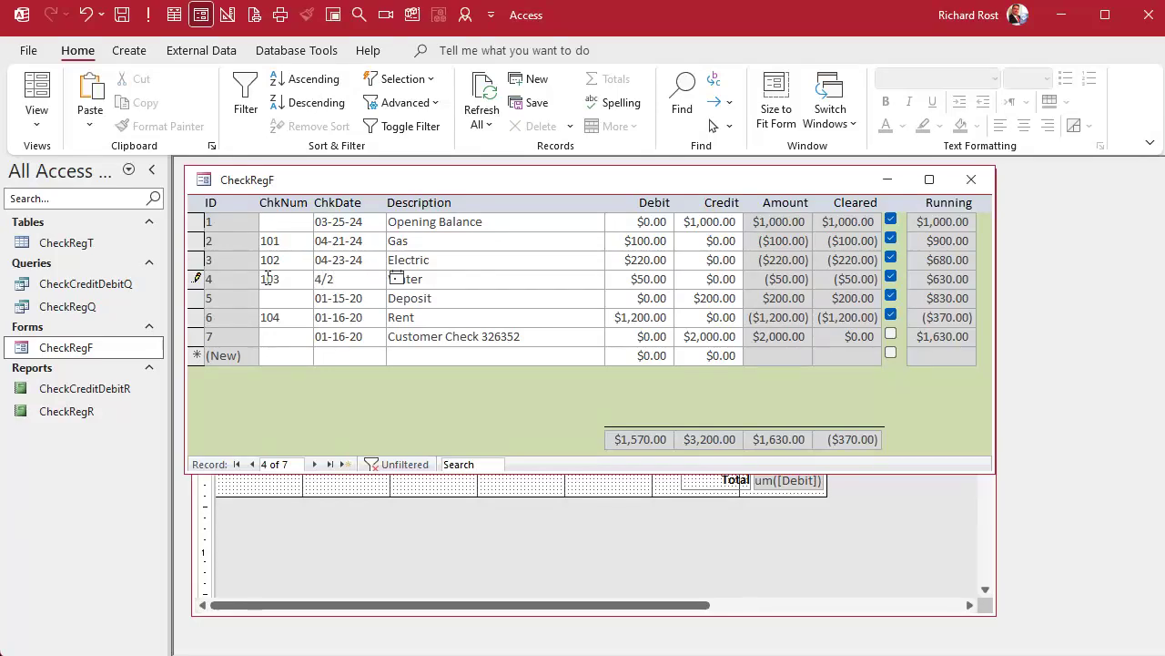
text(4/25)
key(Tab)
click(373, 298)
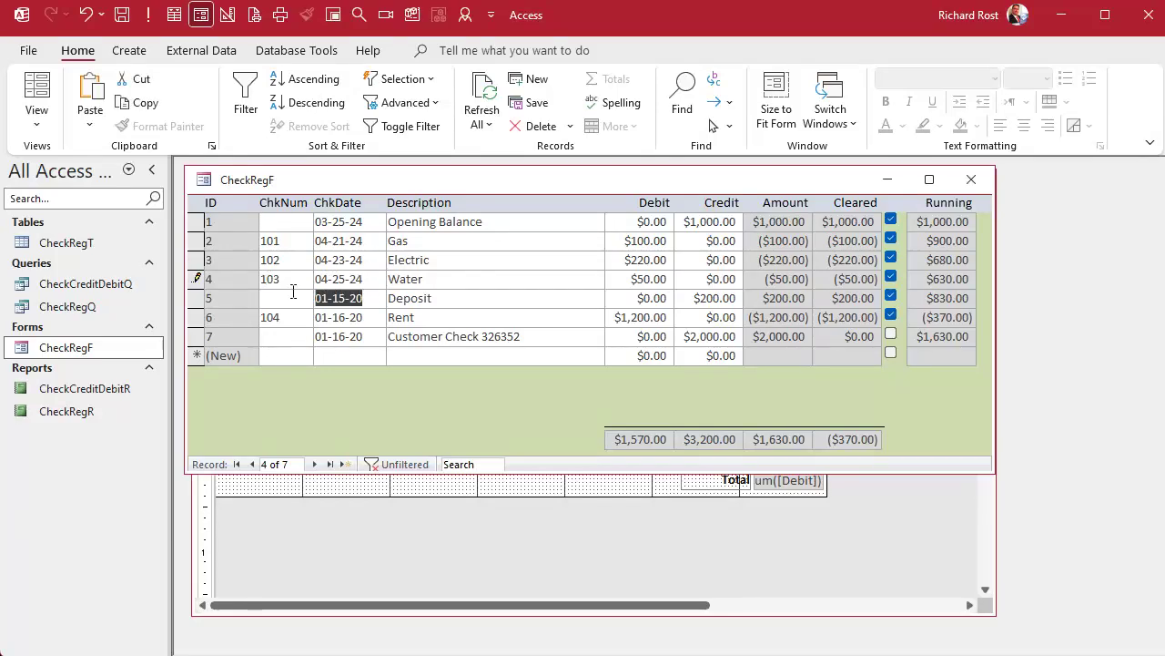
text(4/)
text(26)
key(Tab)
key(Tab)
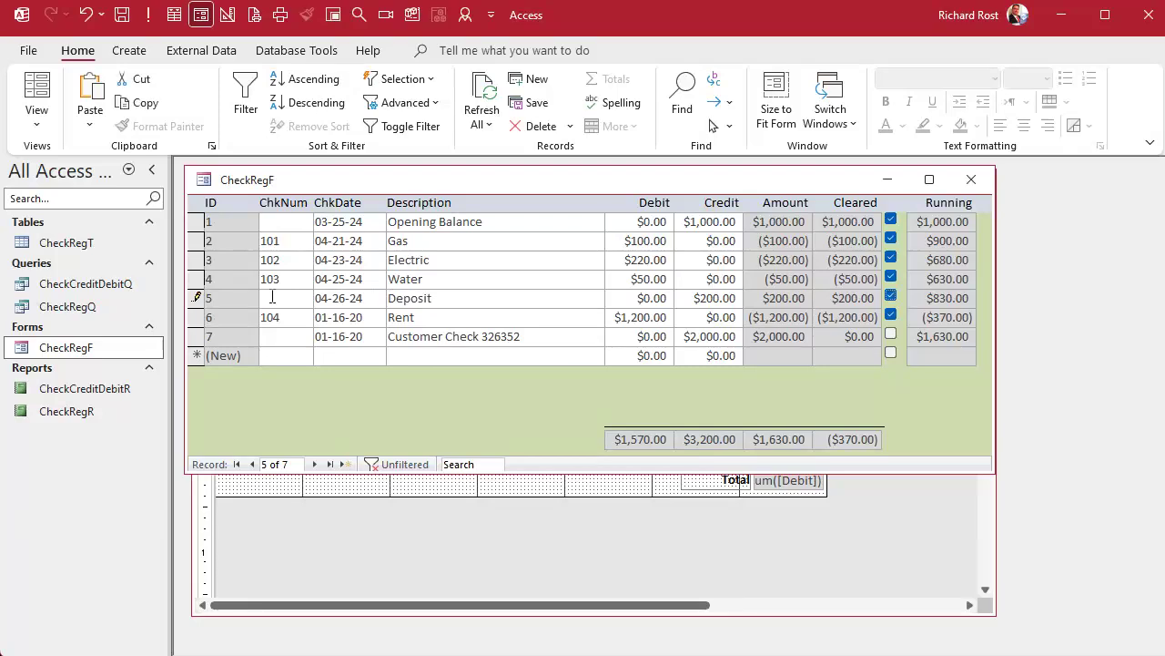
Set the Rent record's ChkDate to 5/2 and the Customer Check record's ChkDate to 5/4
click(367, 319)
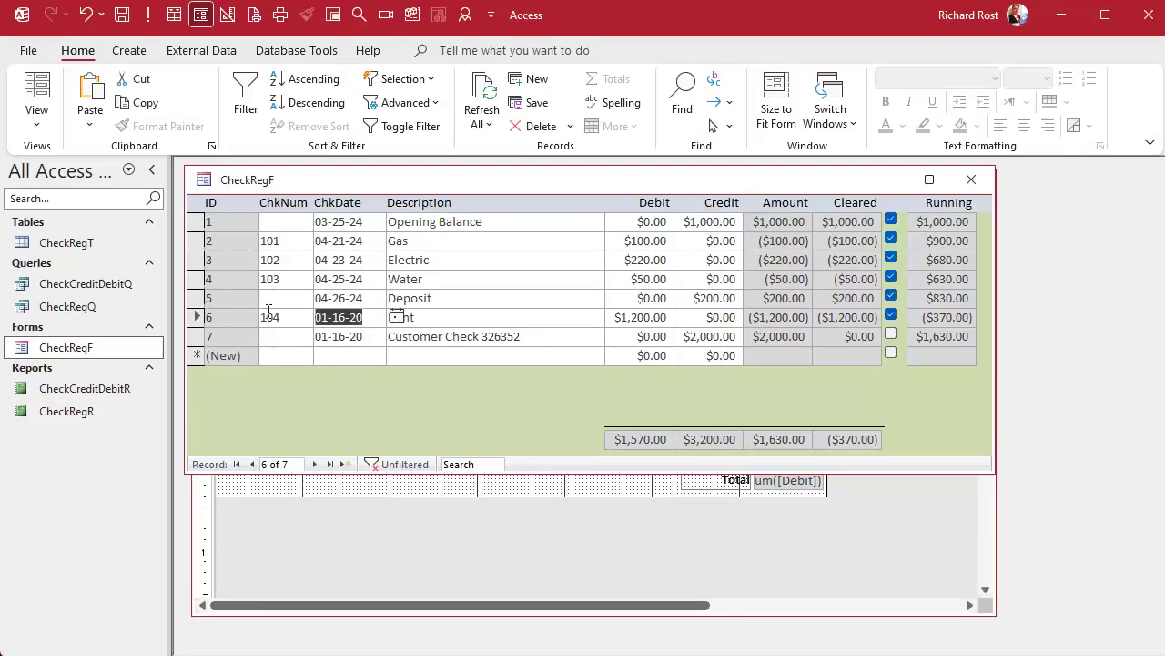
text(5/2)
key(Tab)
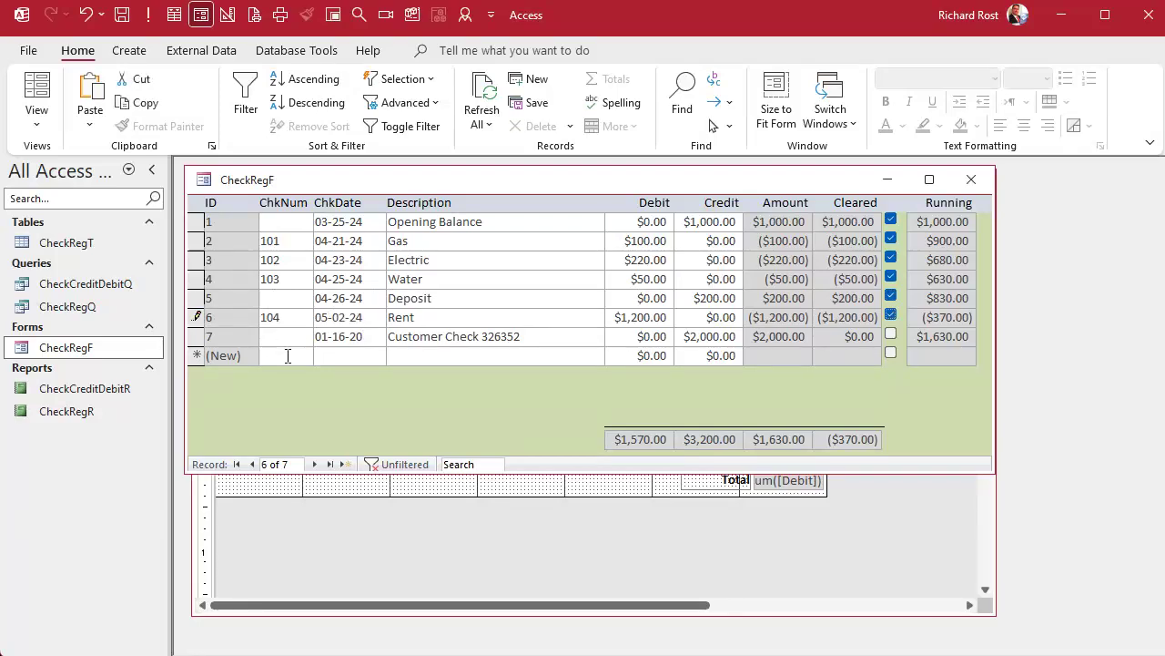
click(371, 335)
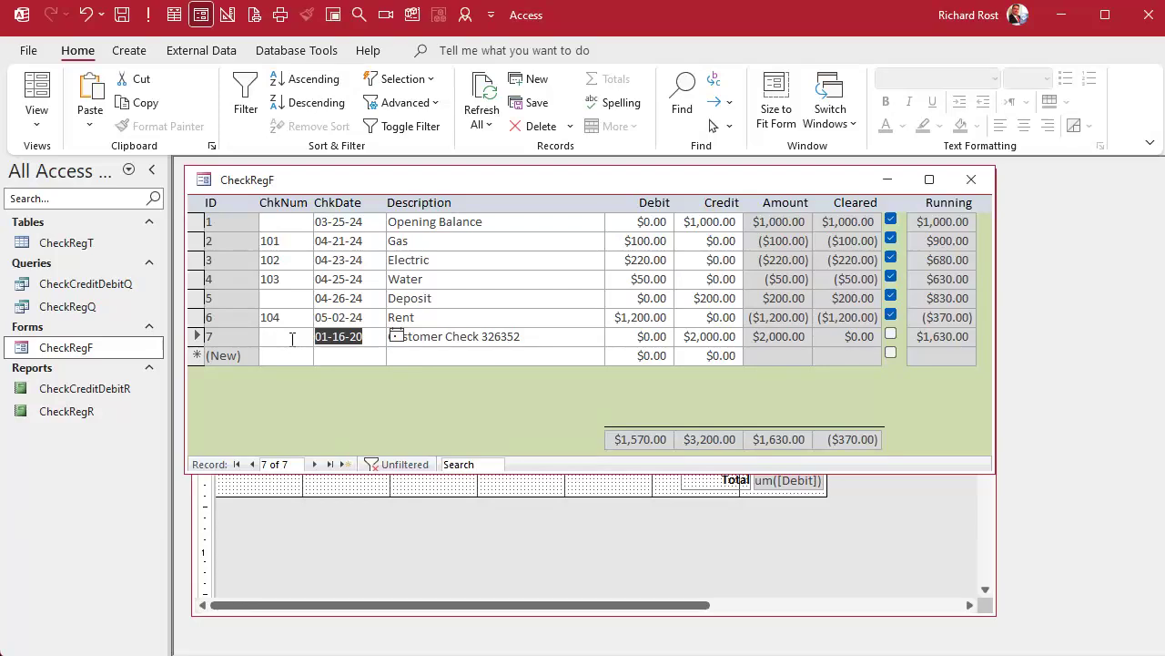
text(5/4)
key(Tab)
key(Tab)
click(350, 355)
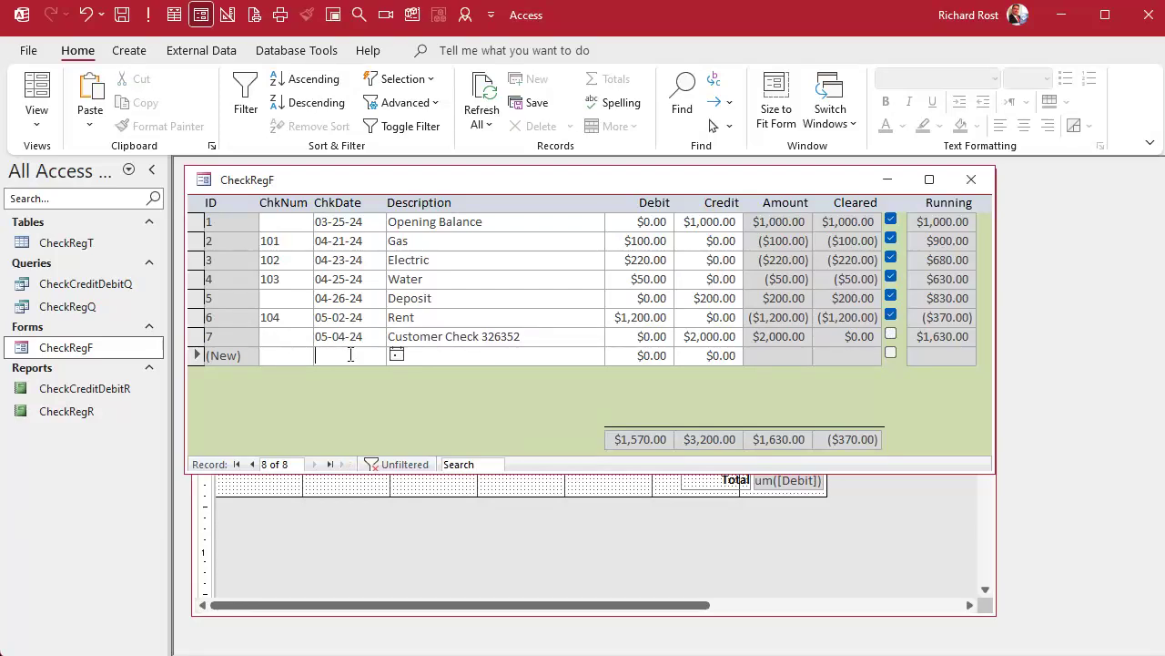
Close the CheckRegF form and the CheckCreditDebitR report design, and reopen CheckRegF on its own
drag(197, 240, 197, 298)
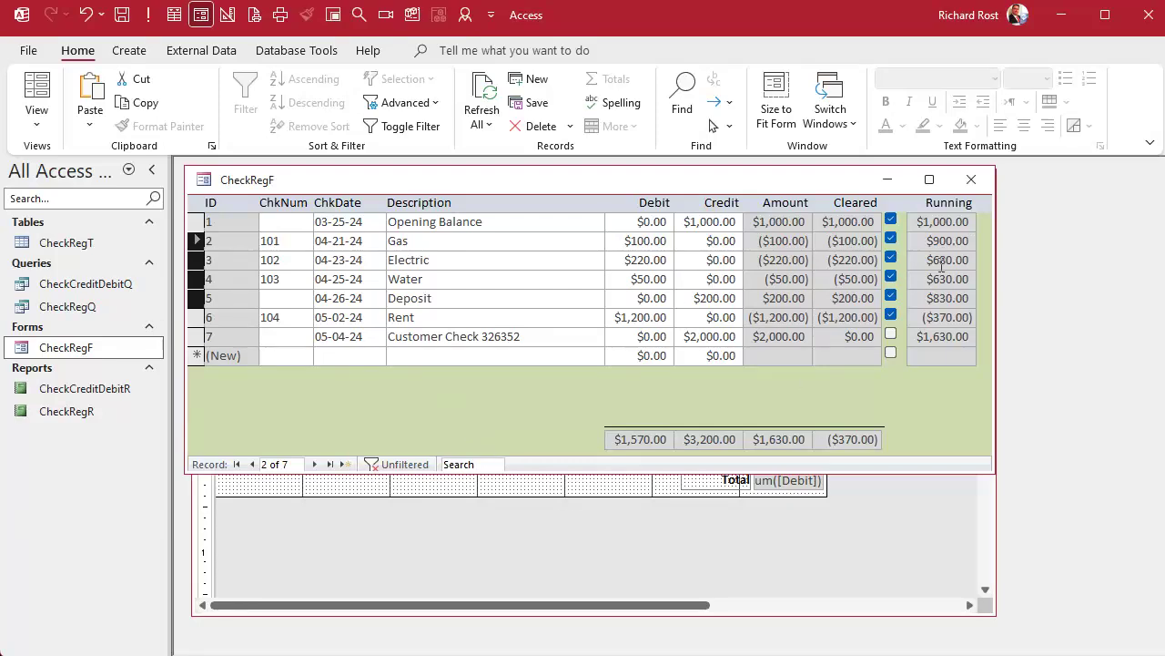
click(971, 179)
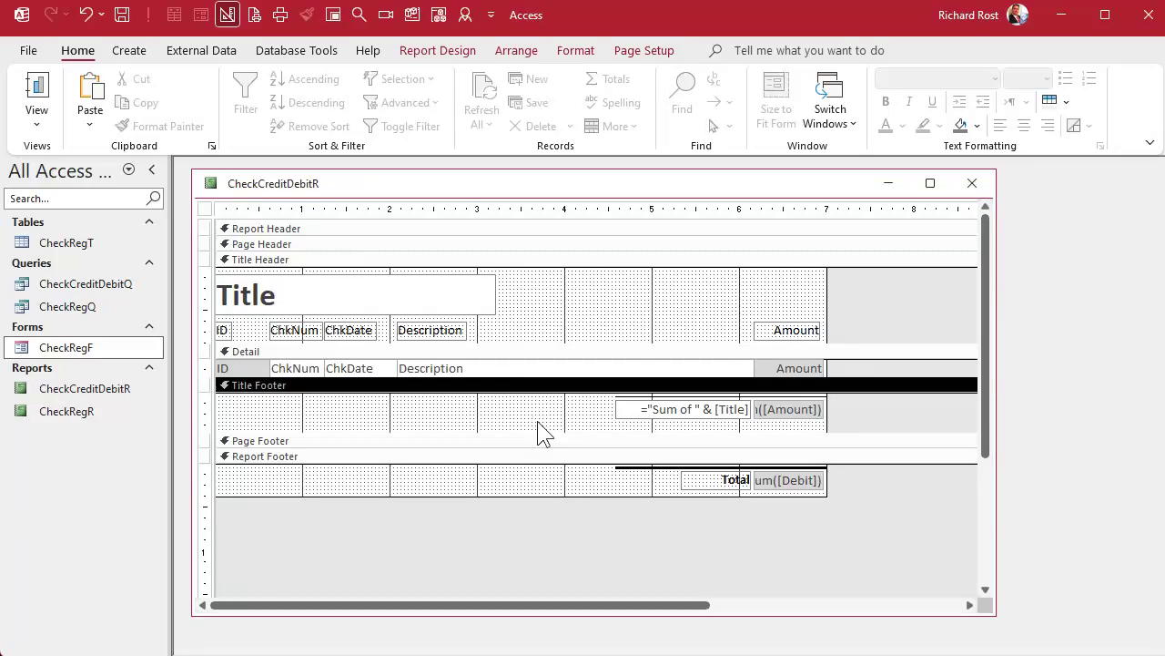
click(972, 183)
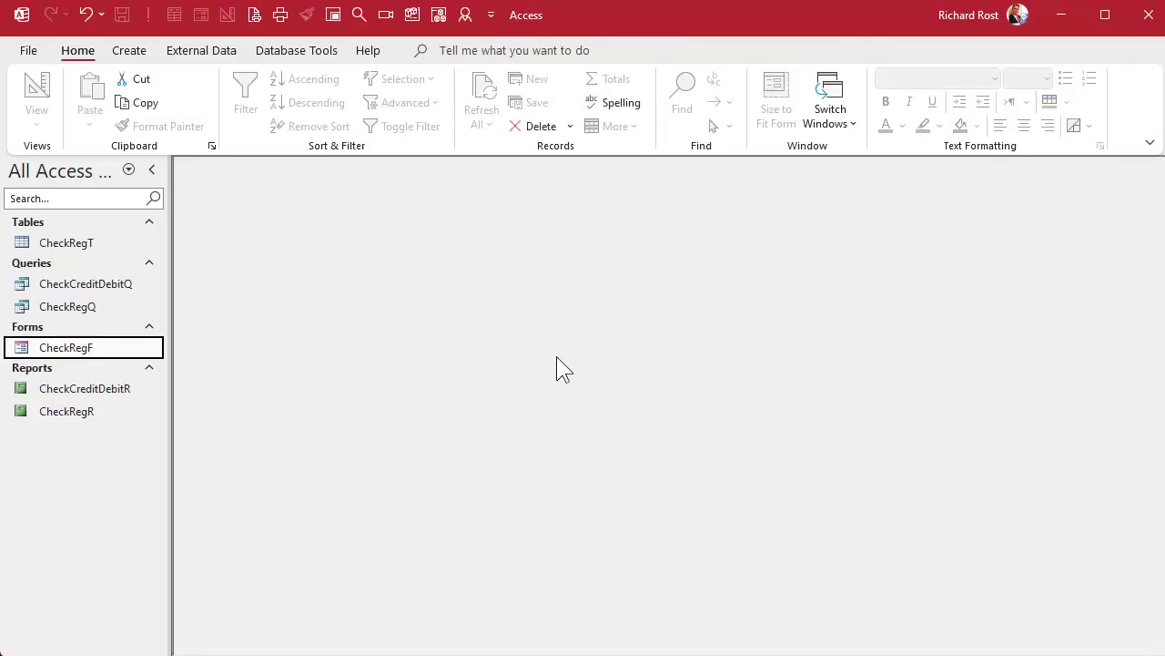
double_click(84, 350)
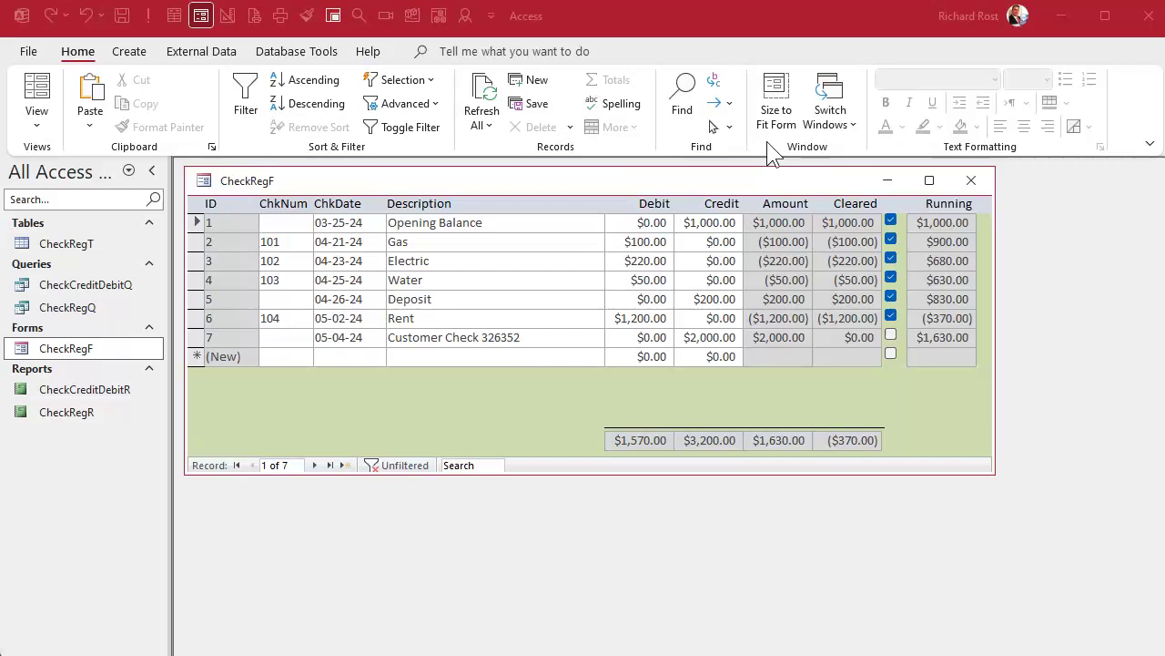
Switch to the TechHelp Free Template database and copy its MainMenuF form into the check register database
key(alt+Tab)
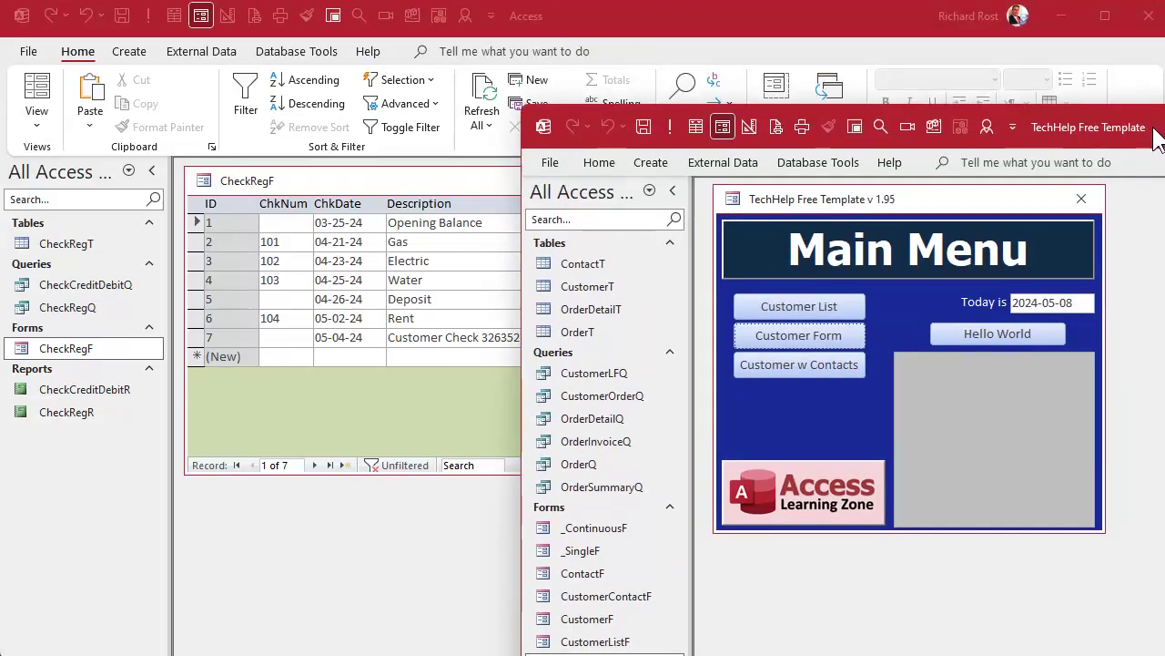
drag(1164, 127, 1162, 0)
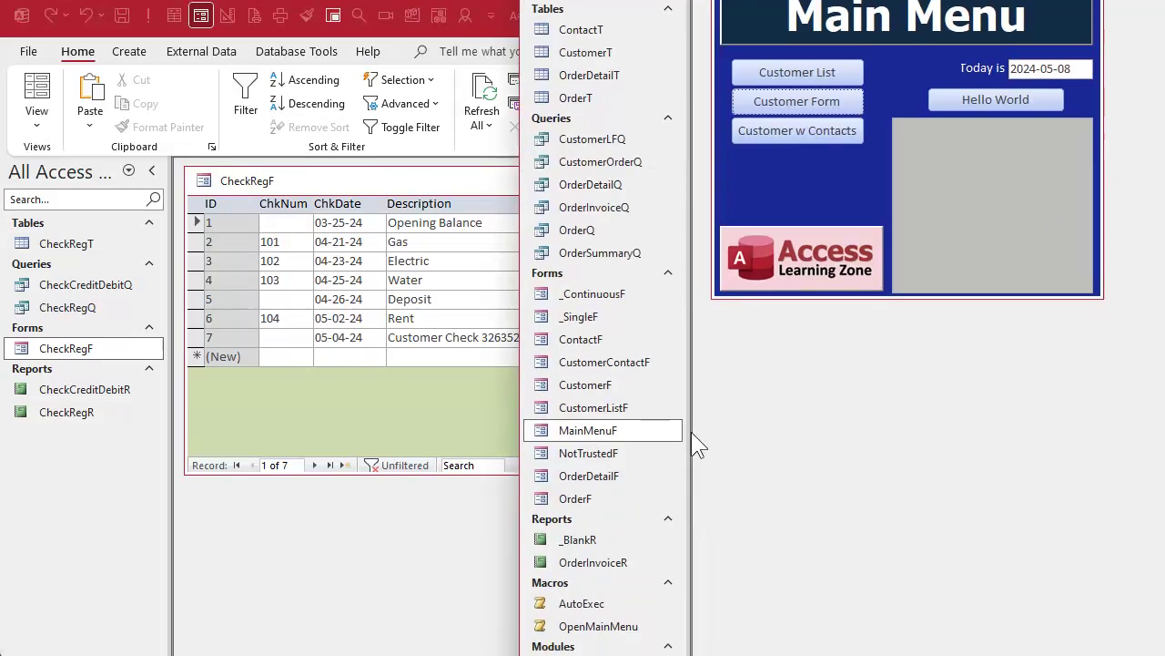
drag(588, 431, 94, 527)
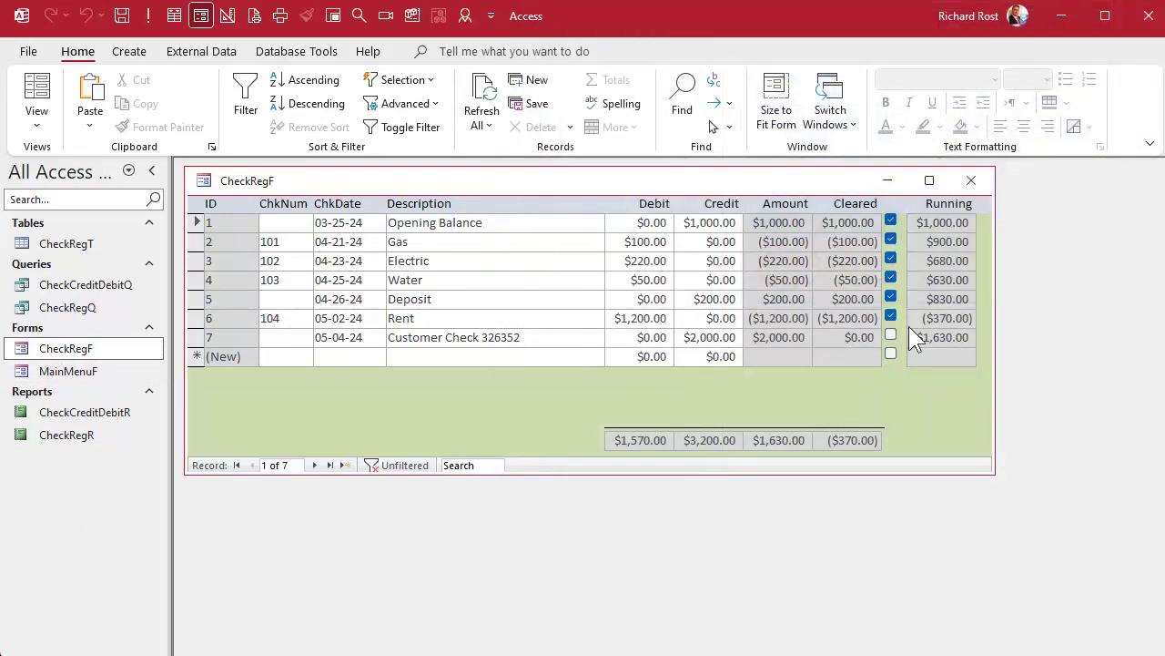
Open the MainMenuF form, switch it to Design View, and close the CheckRegF form
double_click(76, 374)
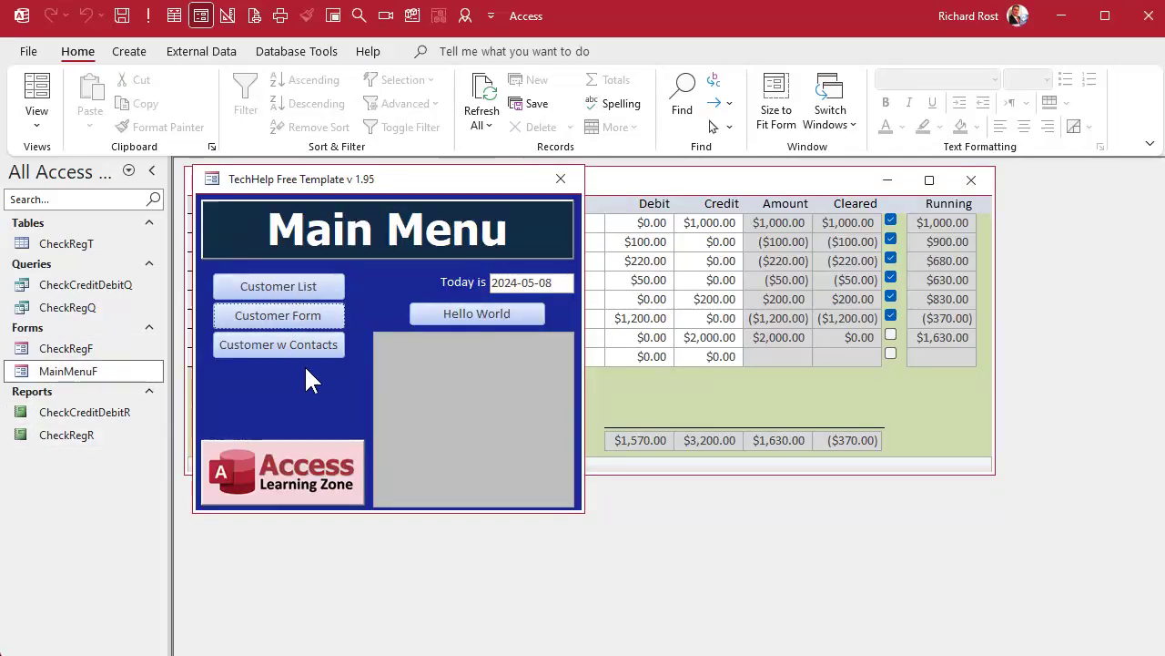
right_click(429, 178)
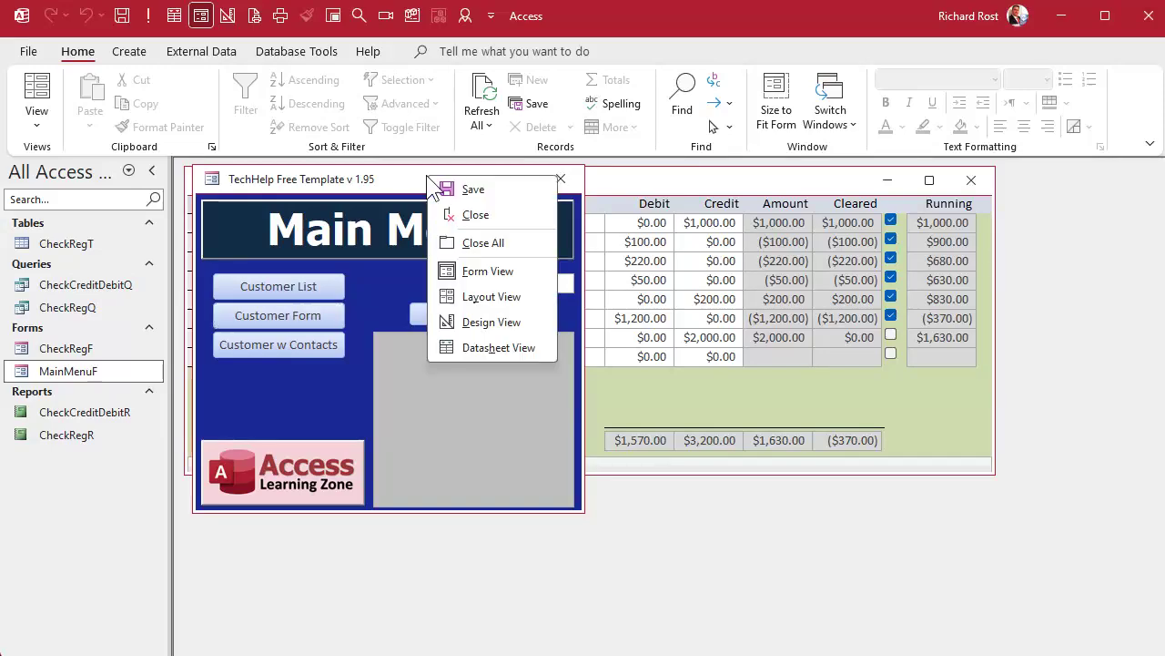
click(470, 319)
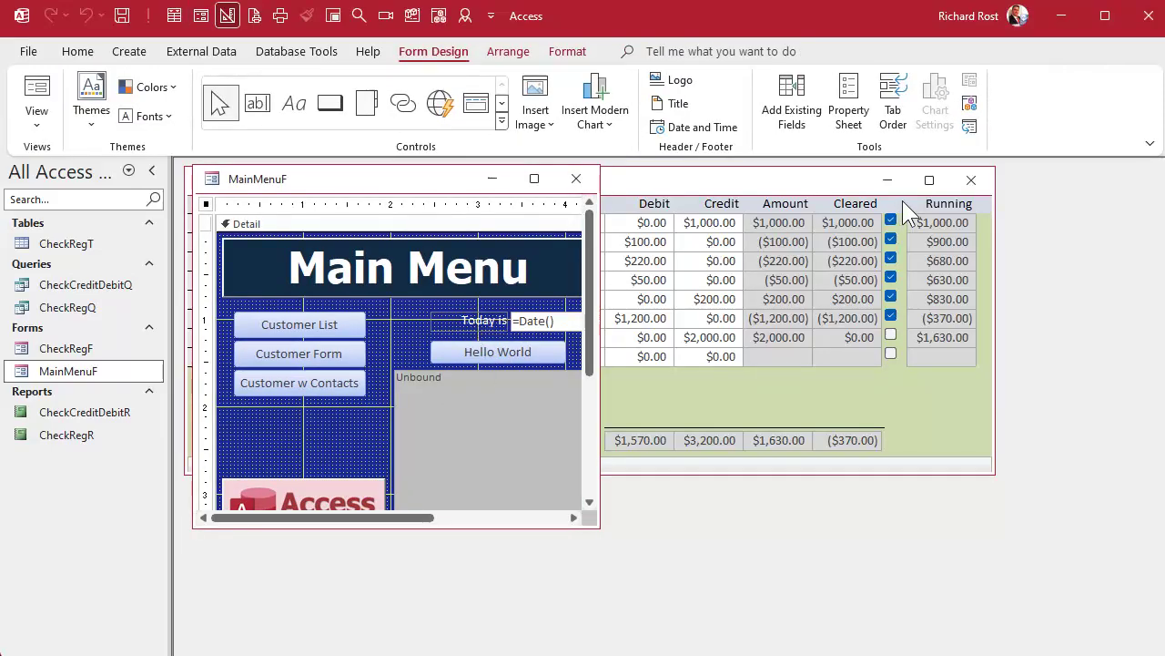
click(971, 179)
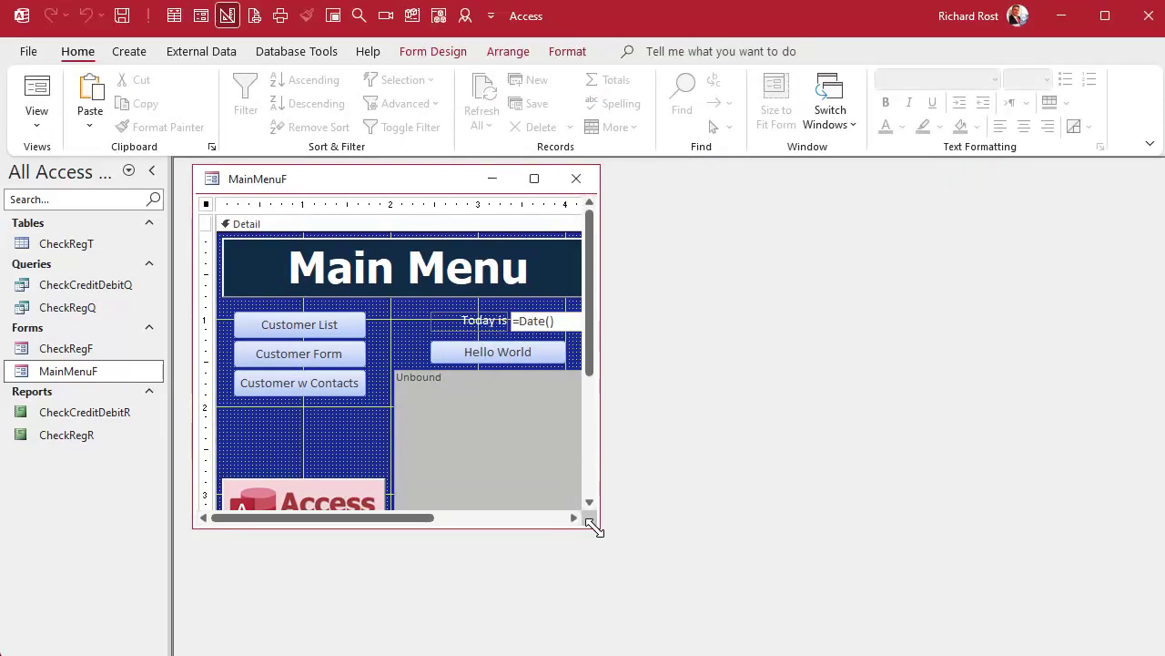
Enlarge the MainMenuF design window and delete the Customer List, Customer Form and Customer w Contacts buttons
drag(593, 522, 812, 608)
drag(282, 417, 306, 324)
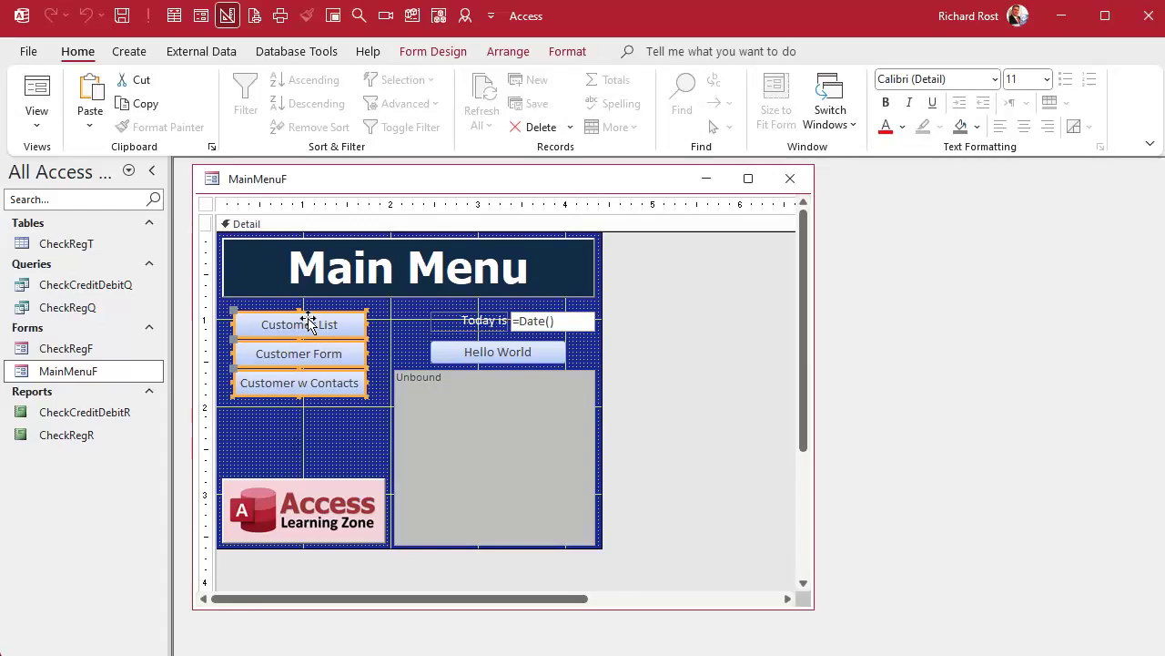
key(Delete)
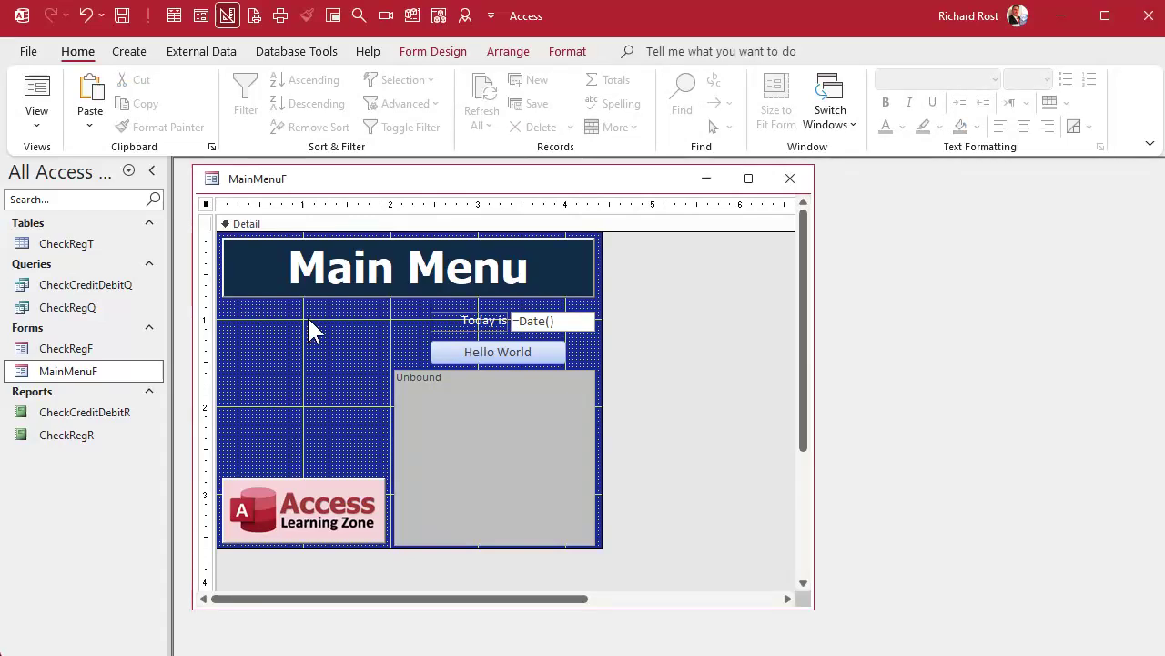
Shorten the grey unbound box to about the height of the logo beside it, and delete the Hello World button
click(431, 471)
drag(497, 371, 501, 477)
click(488, 411)
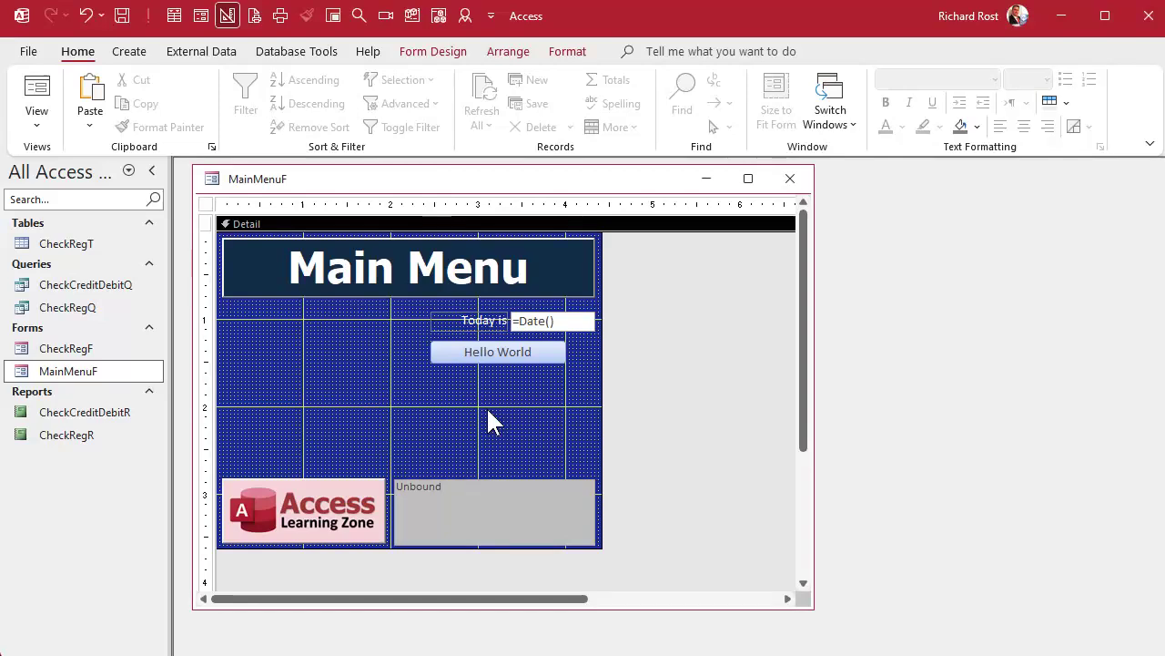
click(511, 358)
key(Delete)
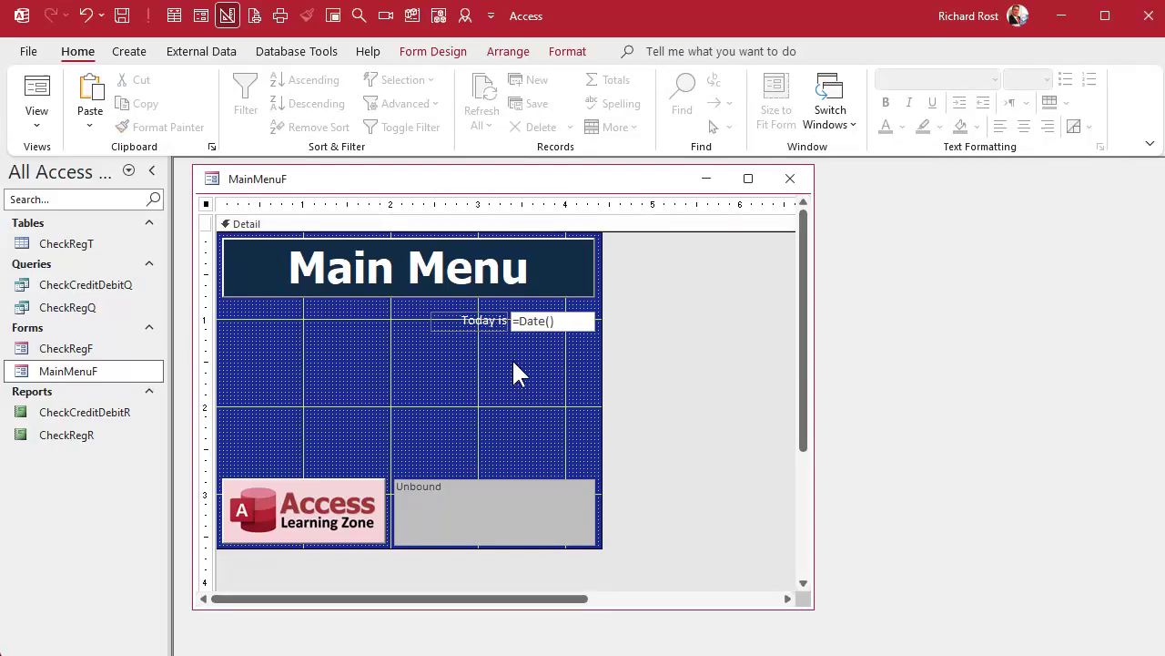
Add a command button below the Main Menu title with the Open Form action, targeting CheckRegF and showing all the records
click(426, 53)
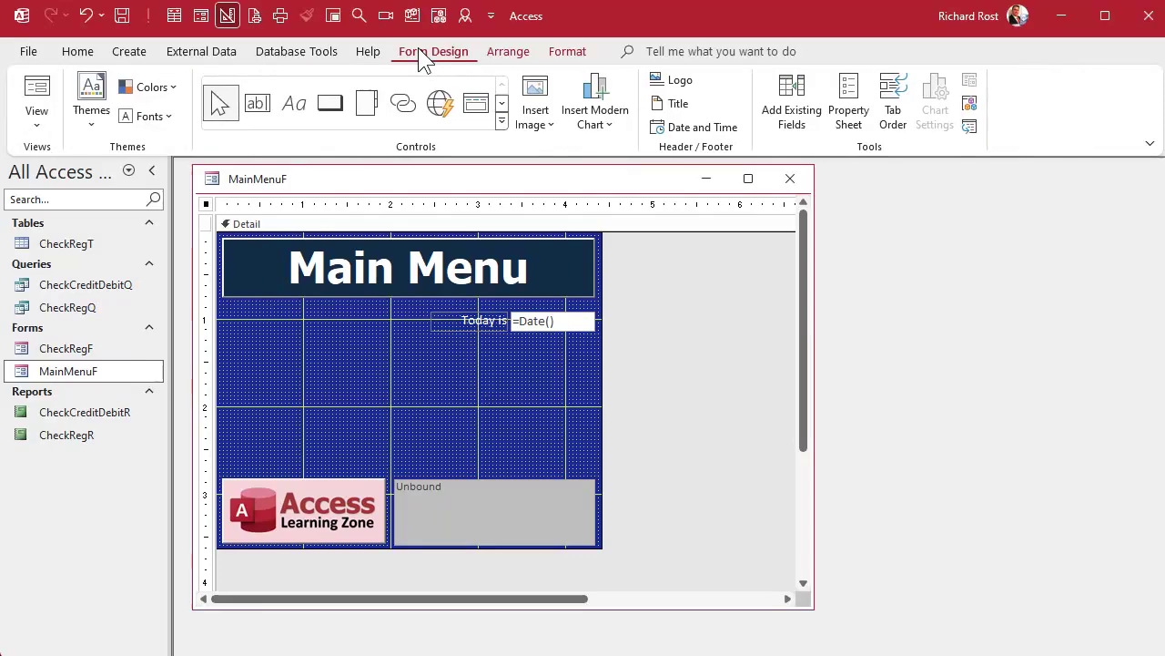
click(327, 105)
click(251, 307)
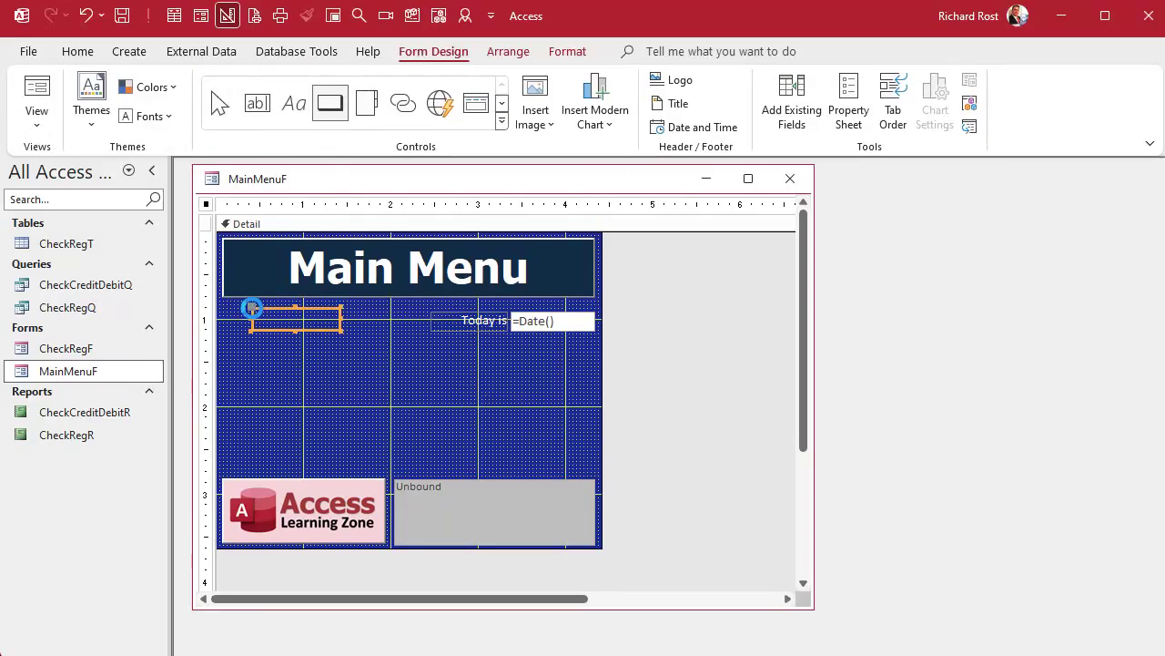
click(541, 276)
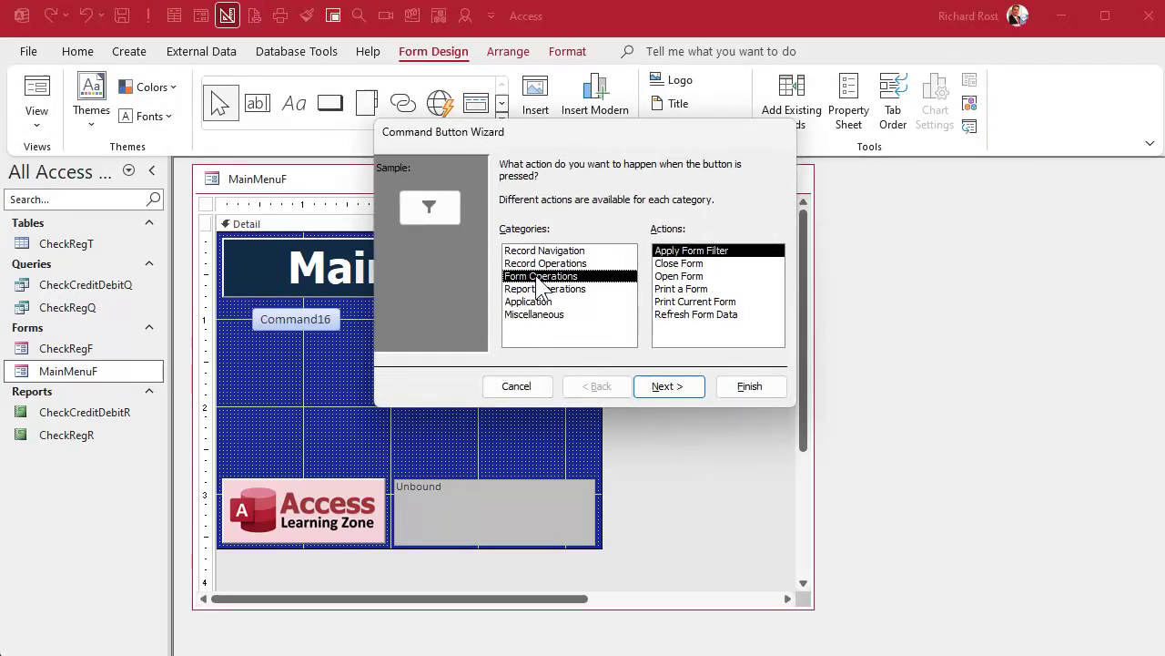
click(715, 277)
click(669, 387)
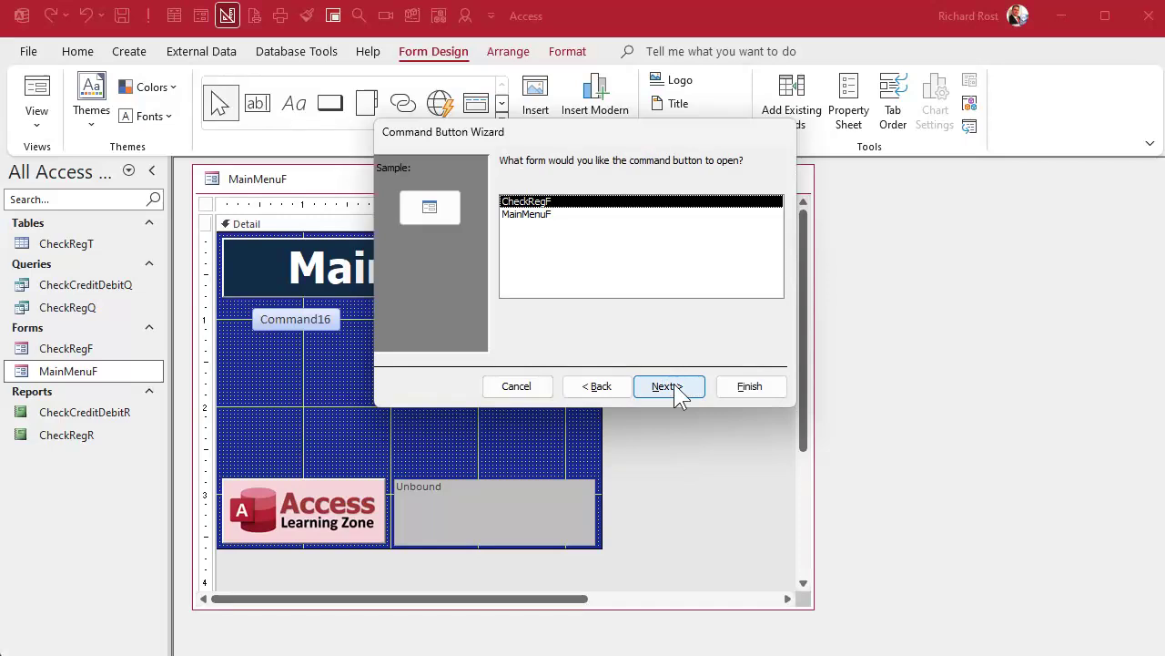
click(679, 393)
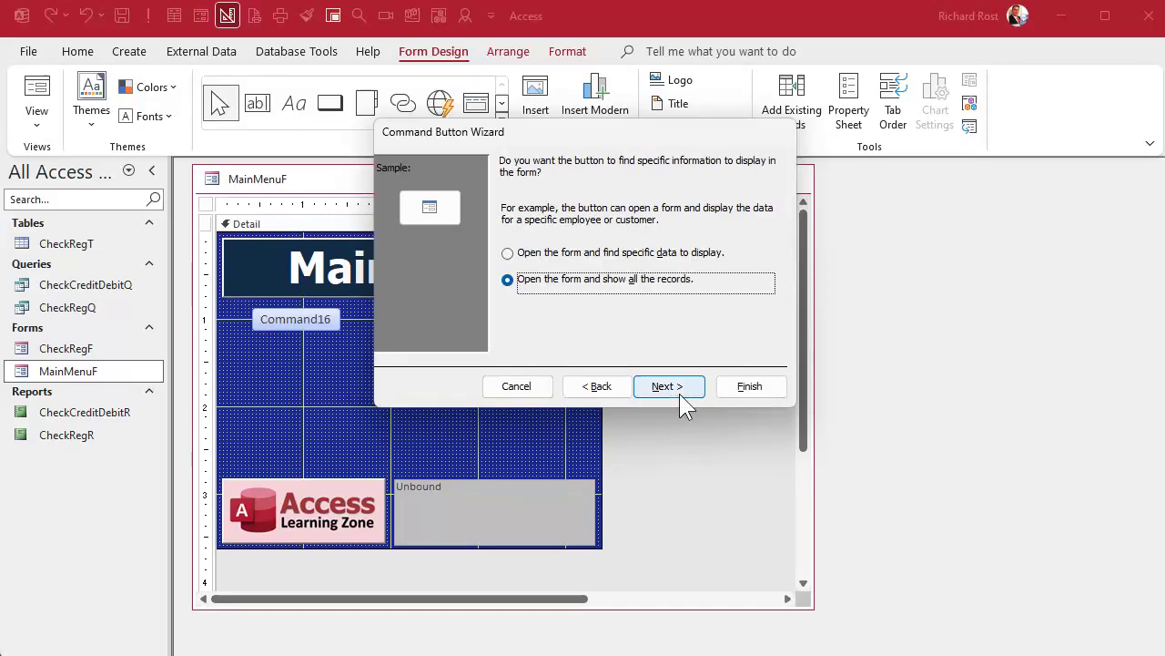
click(668, 387)
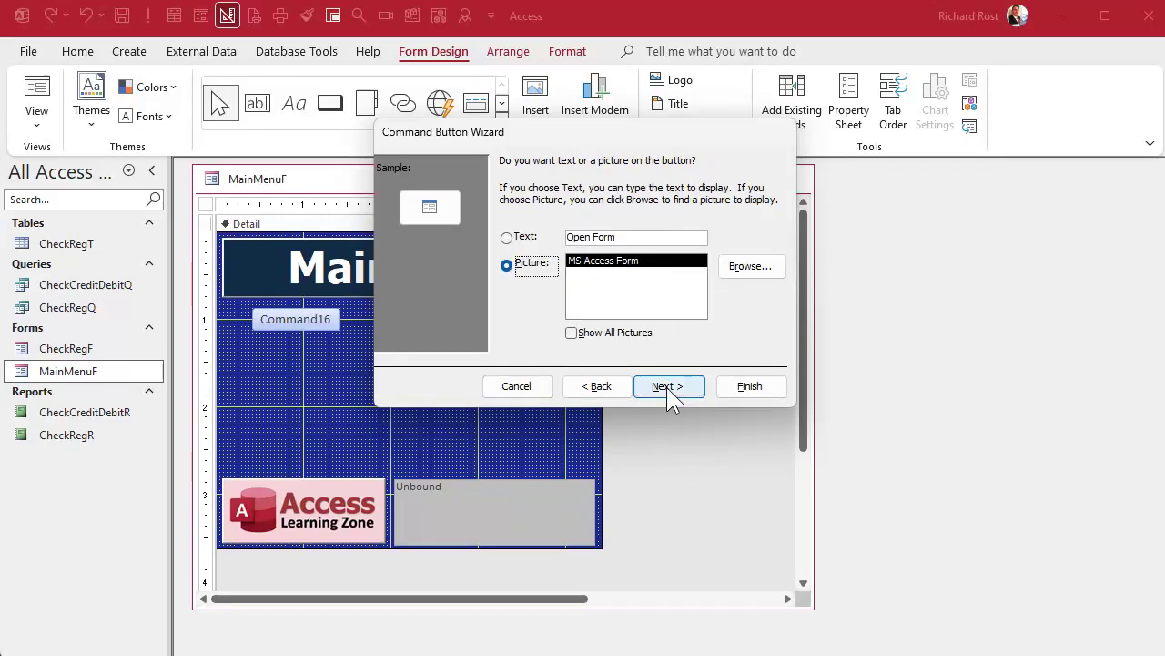